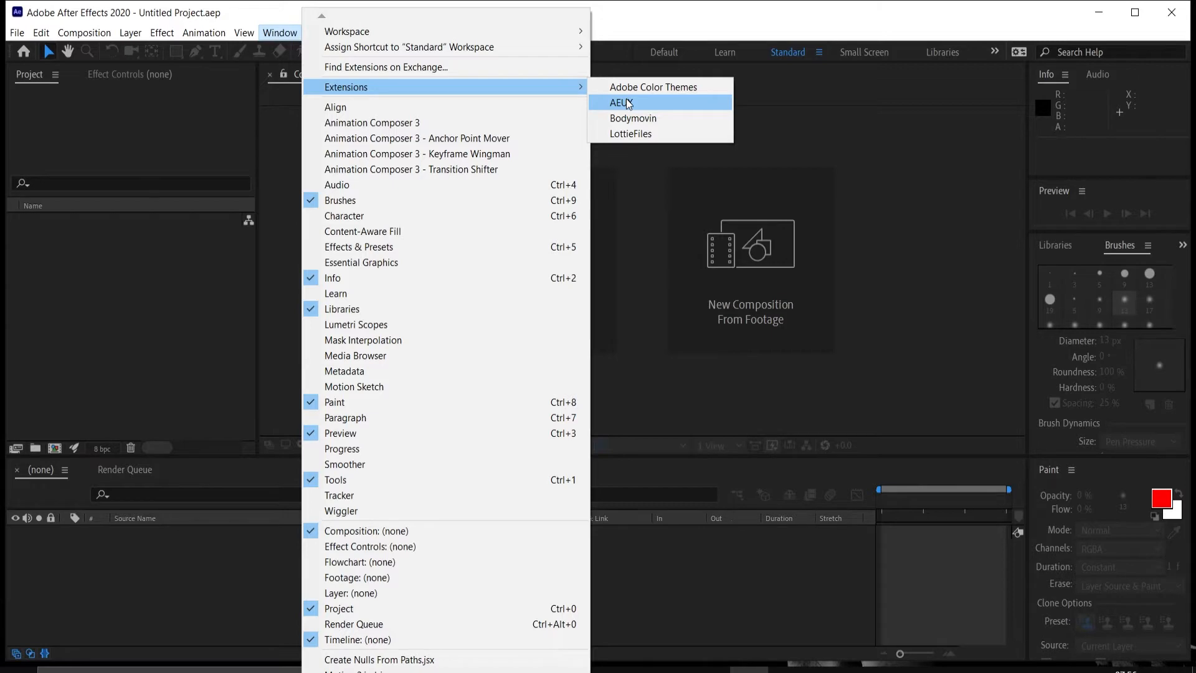
Switch to Chrome, open the AEUX site's Download page, and examine the Sketch 57+ / Figma download and previous versions
key("alt+Tab")
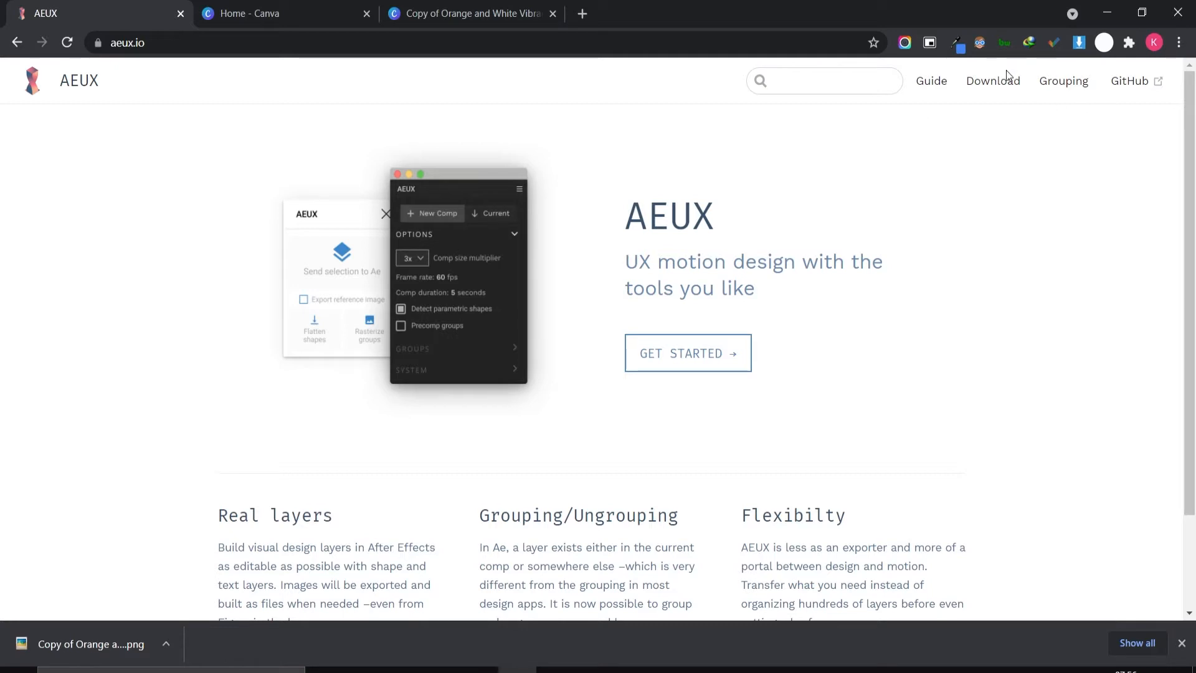
left_click(1007, 81)
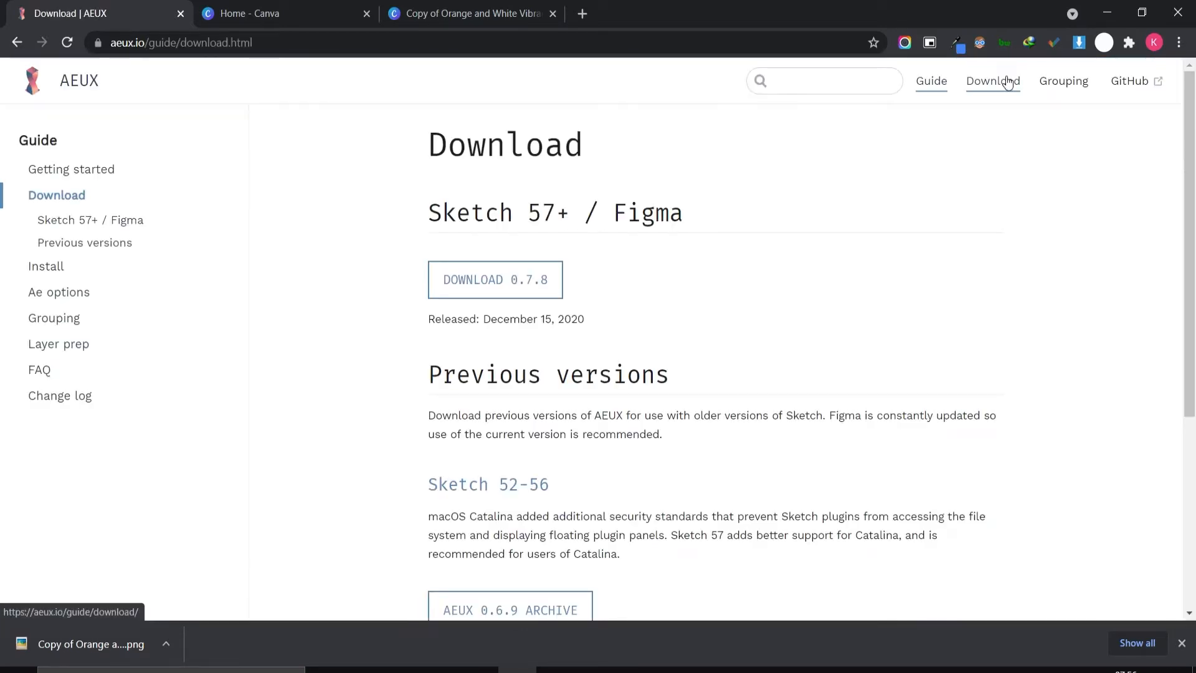
scroll(615, 356, "down", 1)
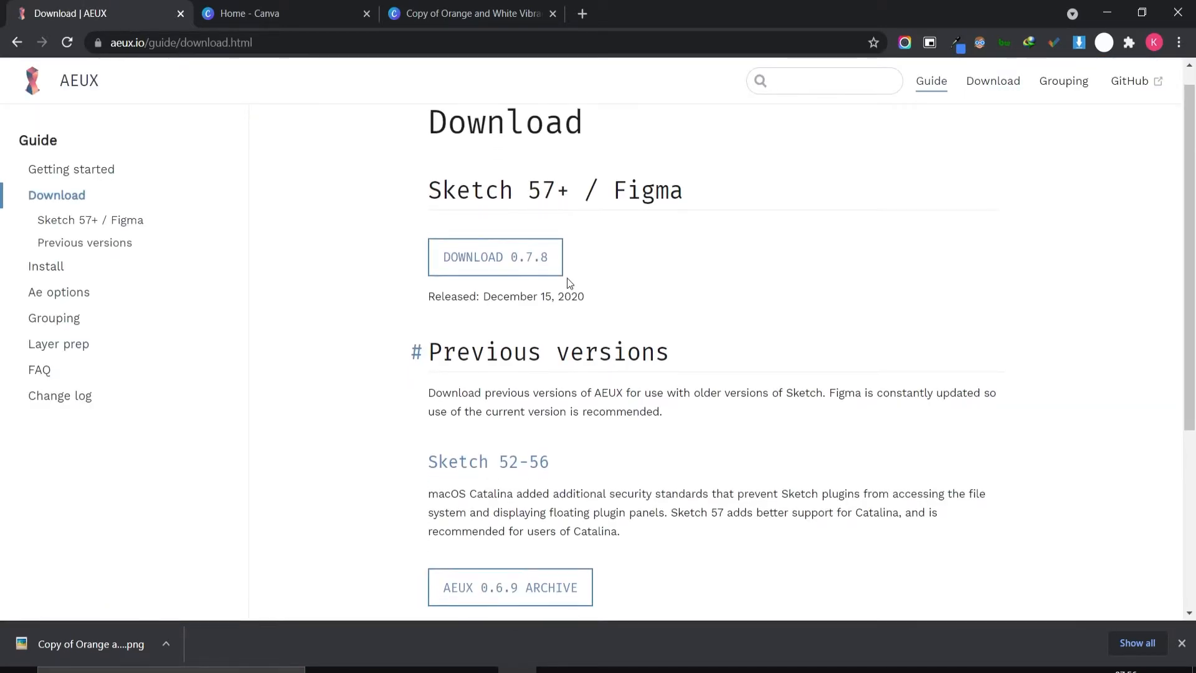
left_click(1181, 642)
scroll(1188, 648, "down", 4)
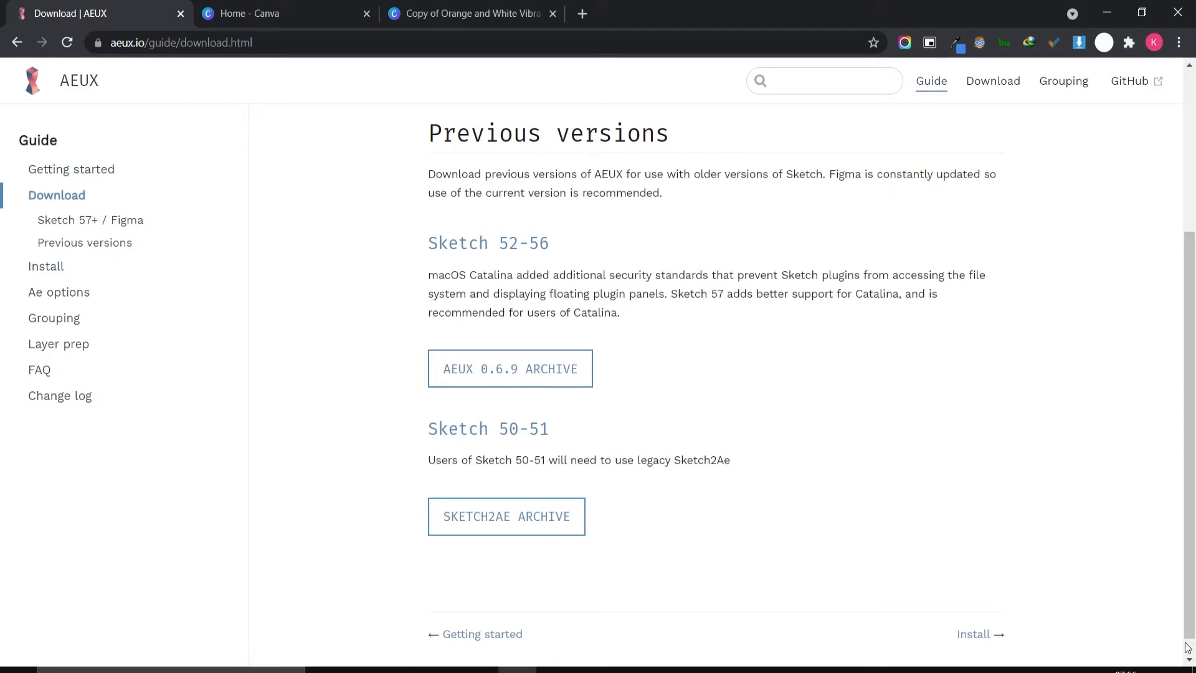
scroll(1188, 647, "up", 2)
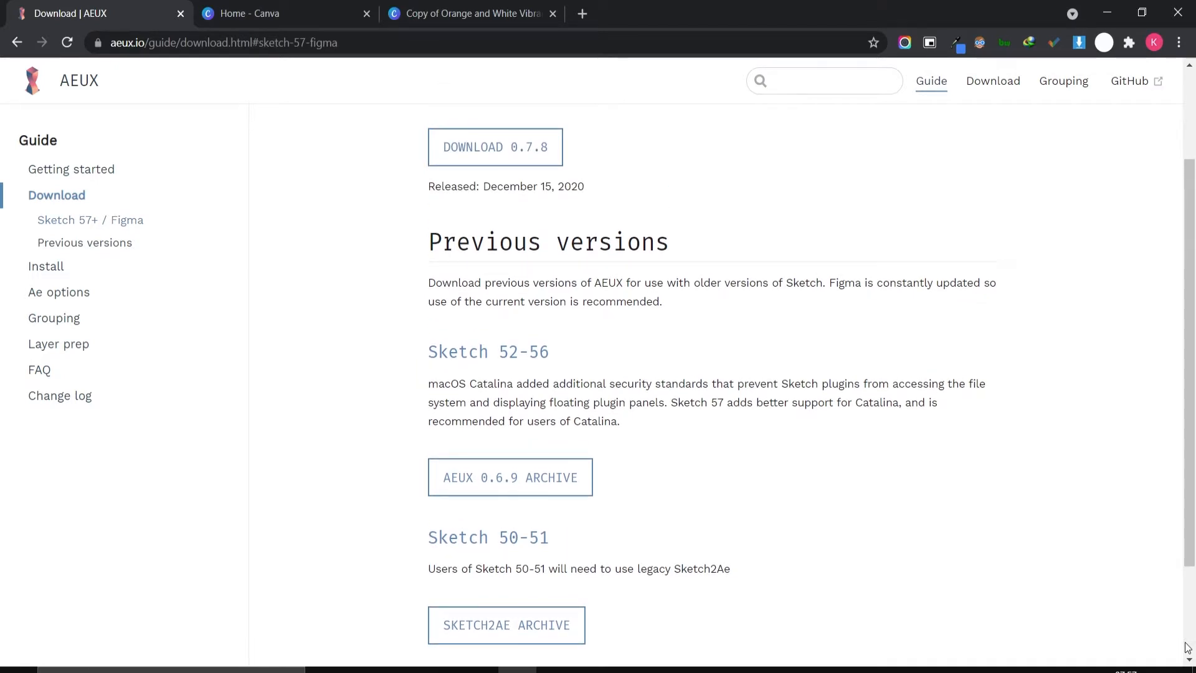
scroll(1188, 648, "up", 1)
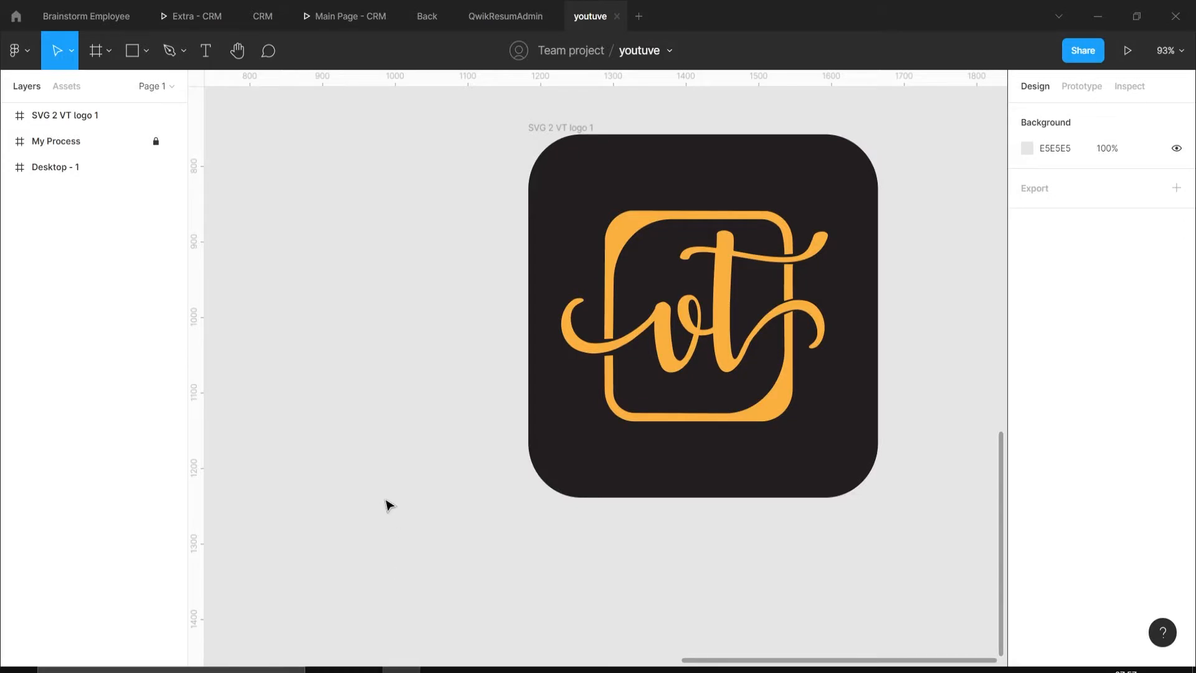
Switch to Figma and view the manifest.json picker for linking an existing plugin in the AEUX Figma folder, without linking a file
right_click(386, 504)
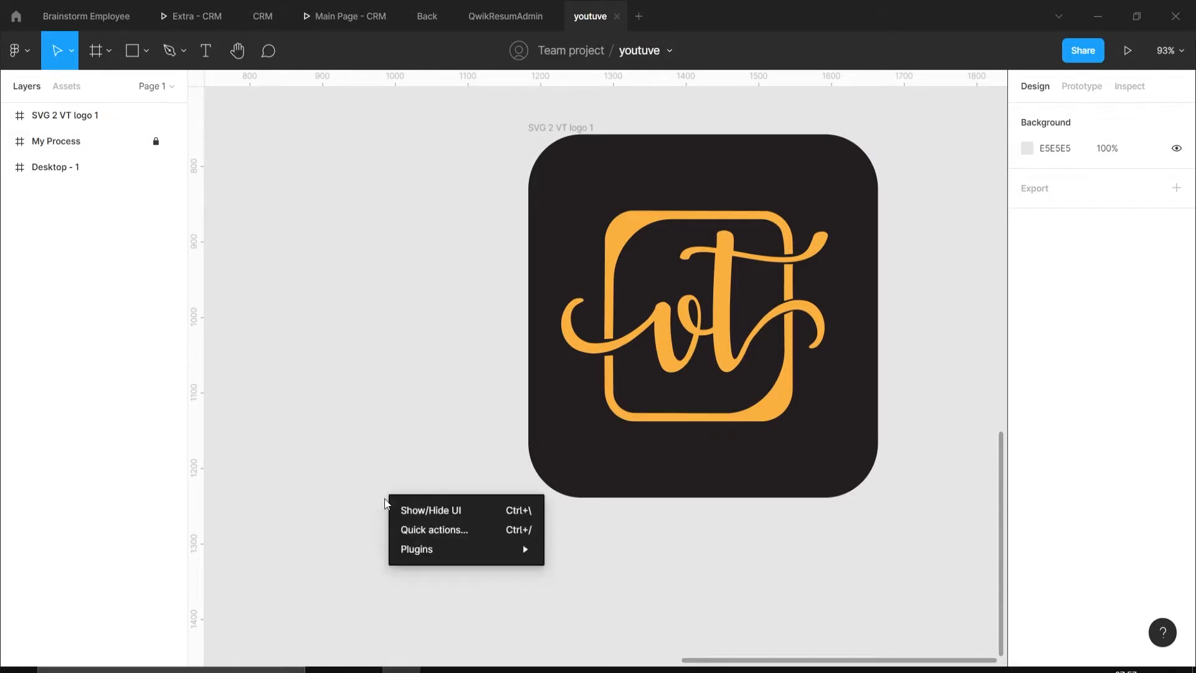
mouse_move(429, 551)
mouse_move(629, 547)
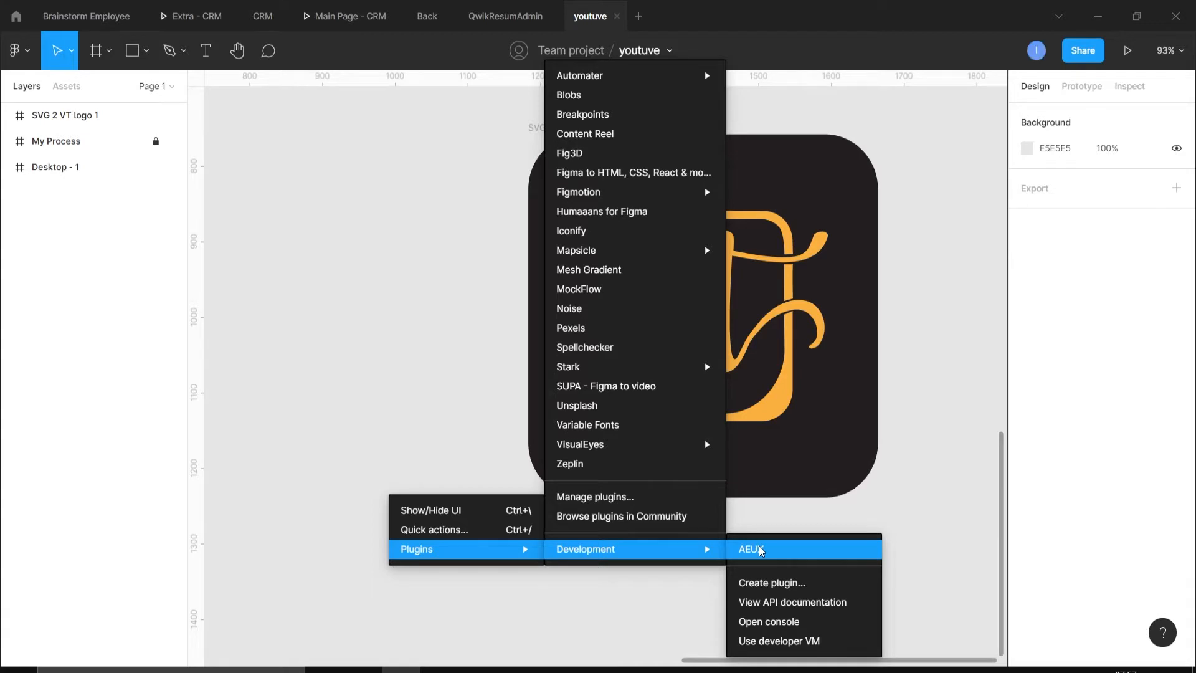
left_click(774, 586)
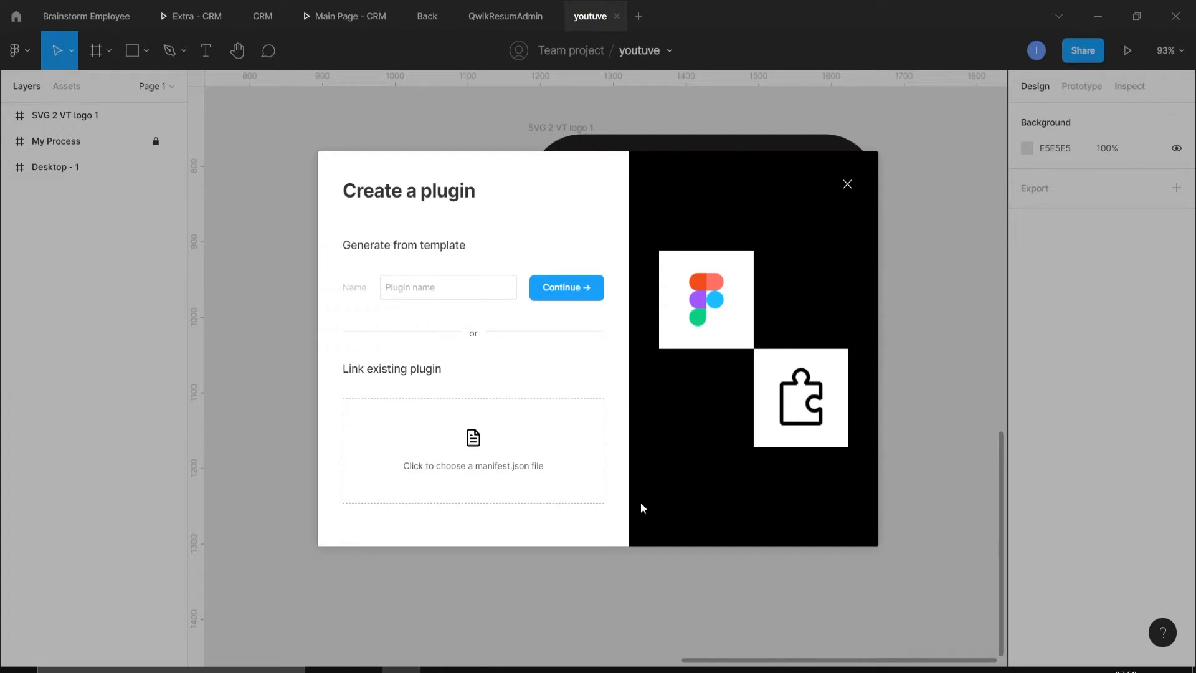
left_click(461, 427)
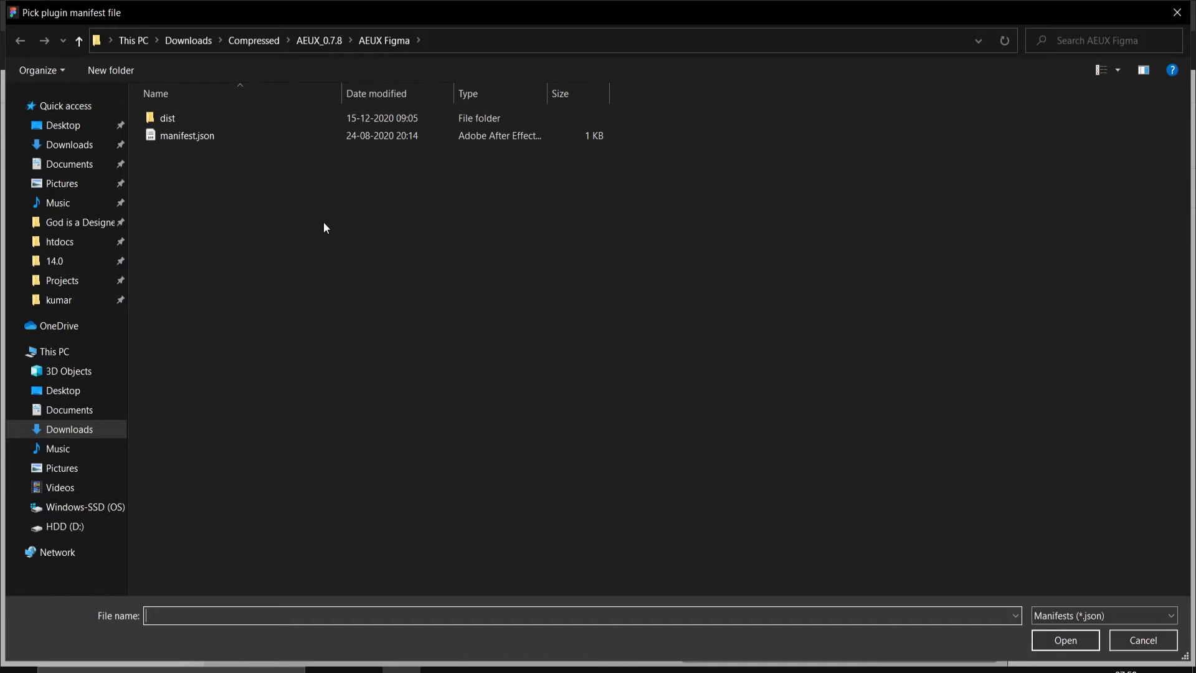
left_click(1143, 639)
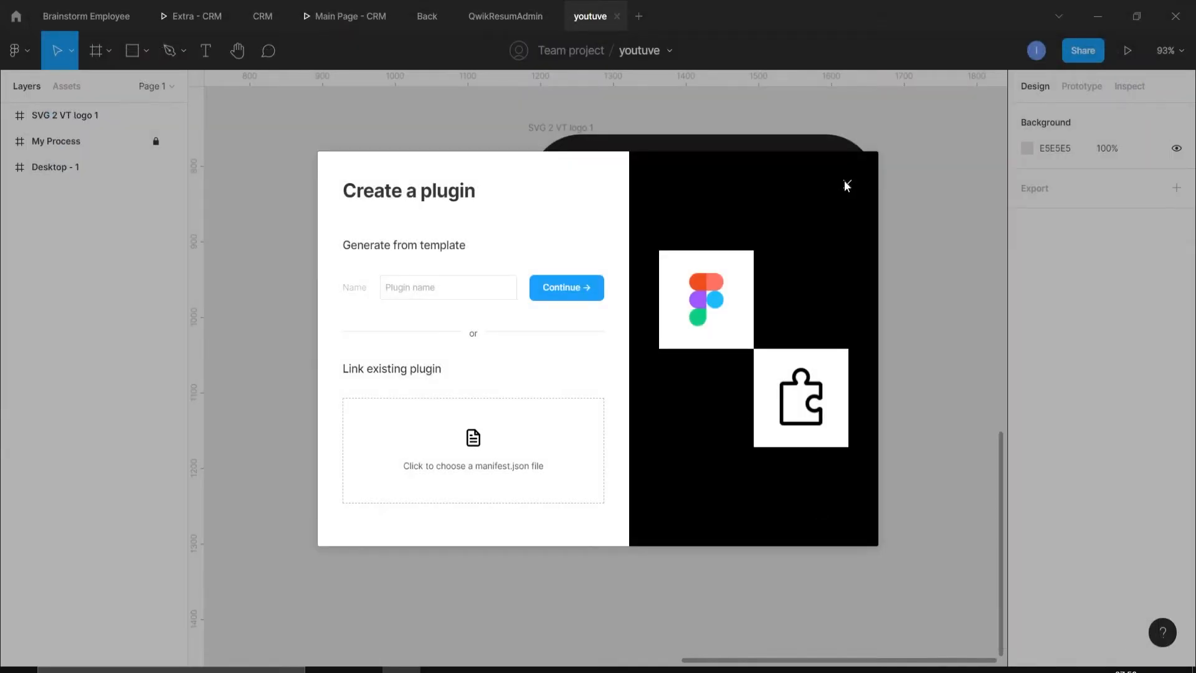
left_click(847, 184)
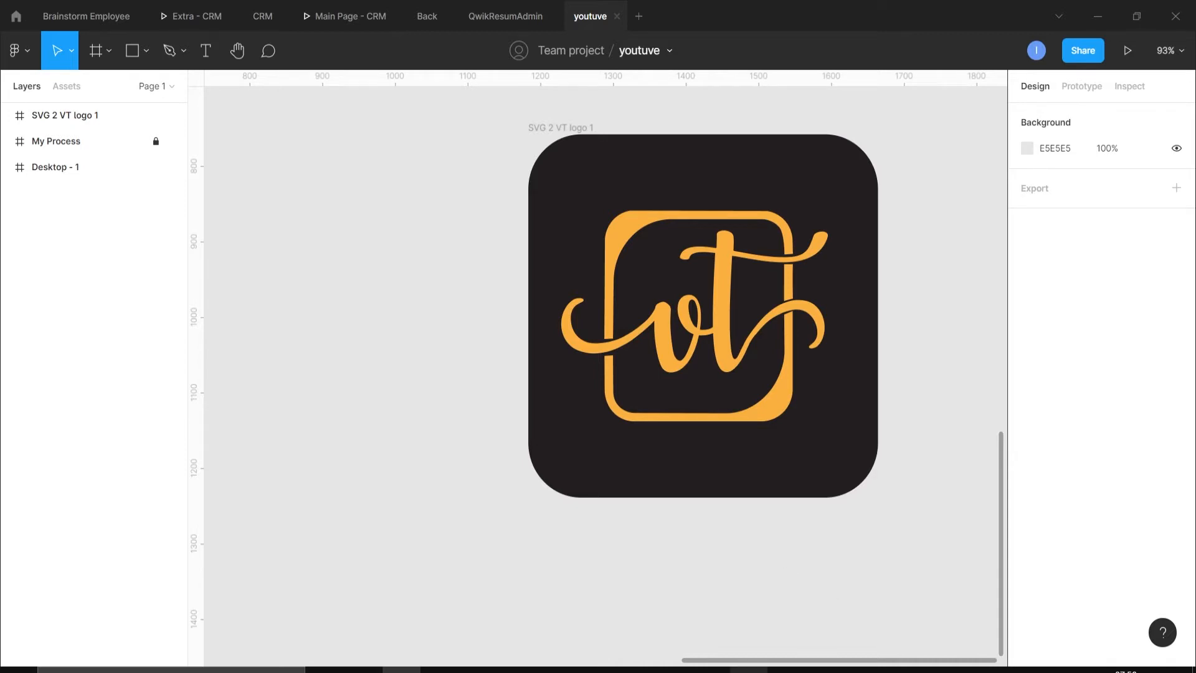
Switch to After Effects and check the ZXP Installer window and the AEUX entry among the installed extensions
left_click(750, 670)
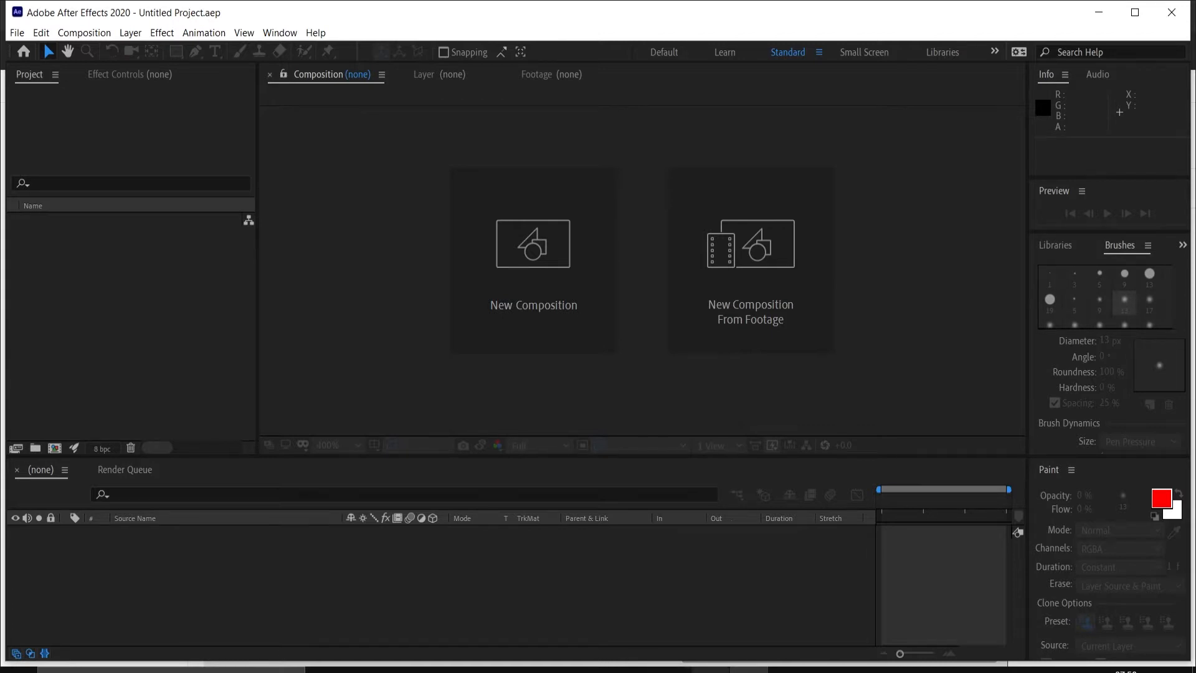
left_click(710, 670)
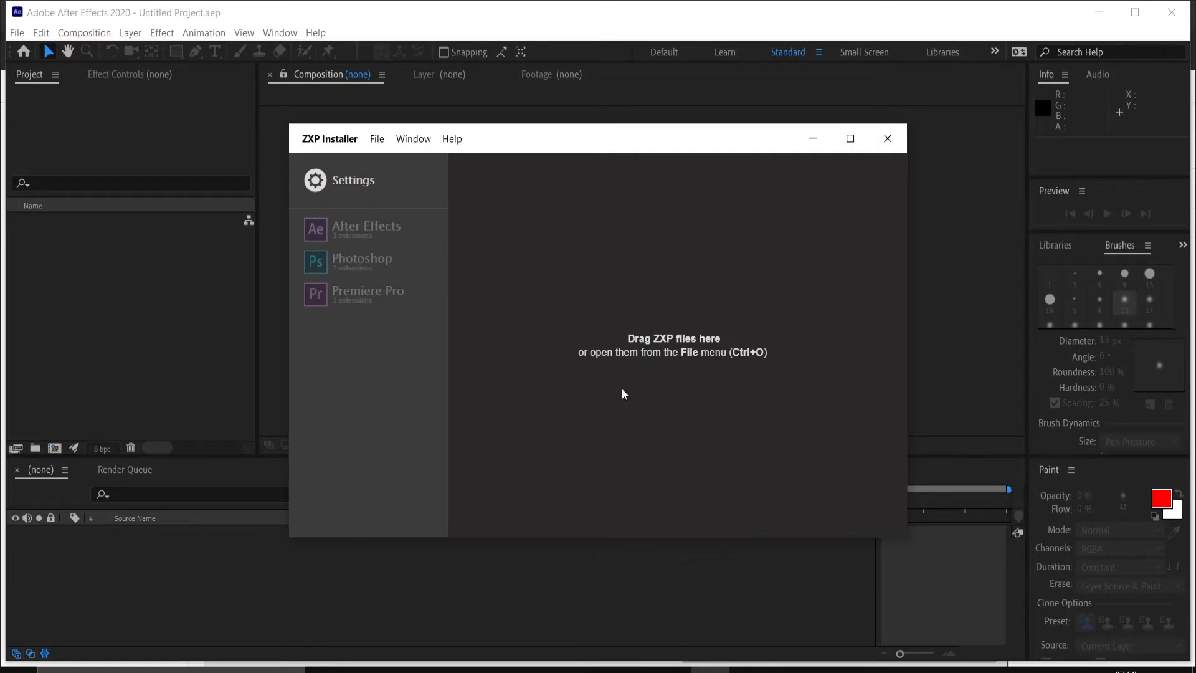
left_click(749, 670)
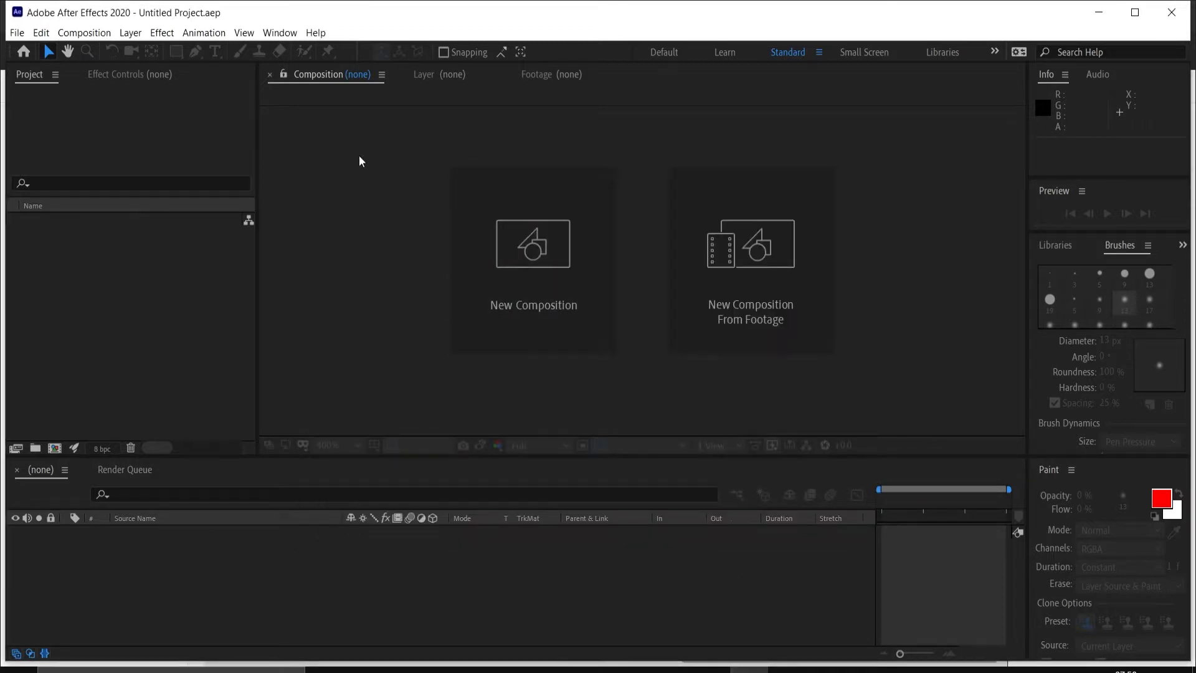
left_click(271, 34)
mouse_move(380, 93)
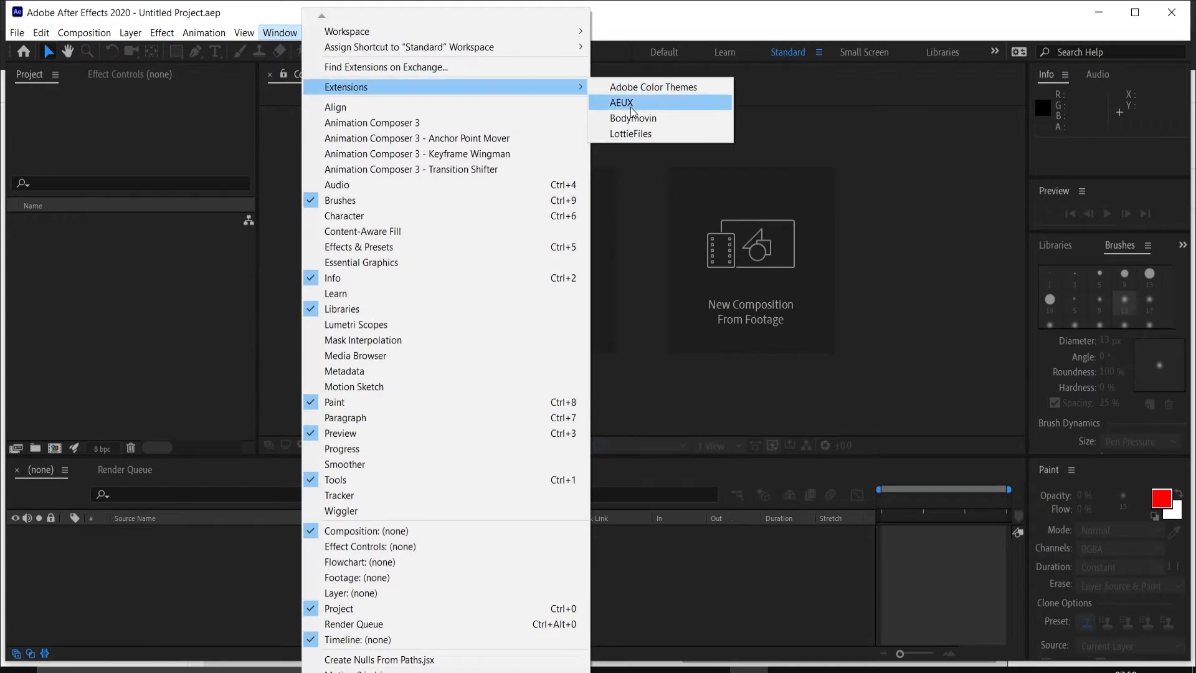
left_click(859, 155)
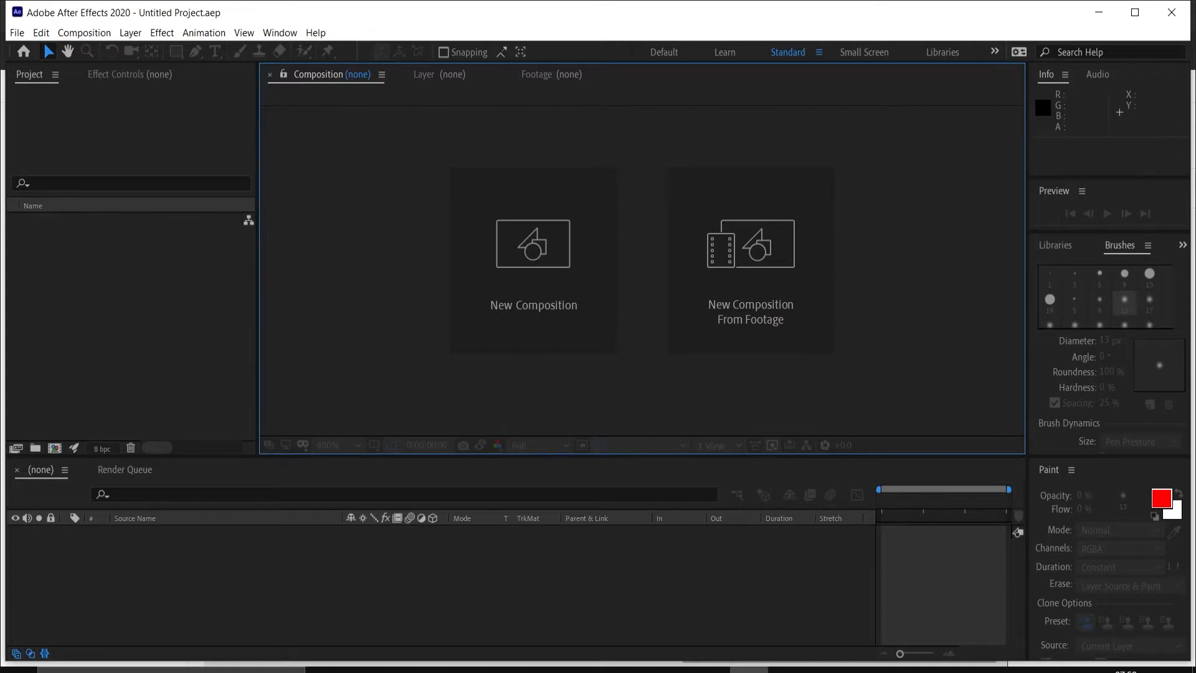
Switch to Figma and select the entire SVG 2 VT logo 1 frame
mouse_move(749, 670)
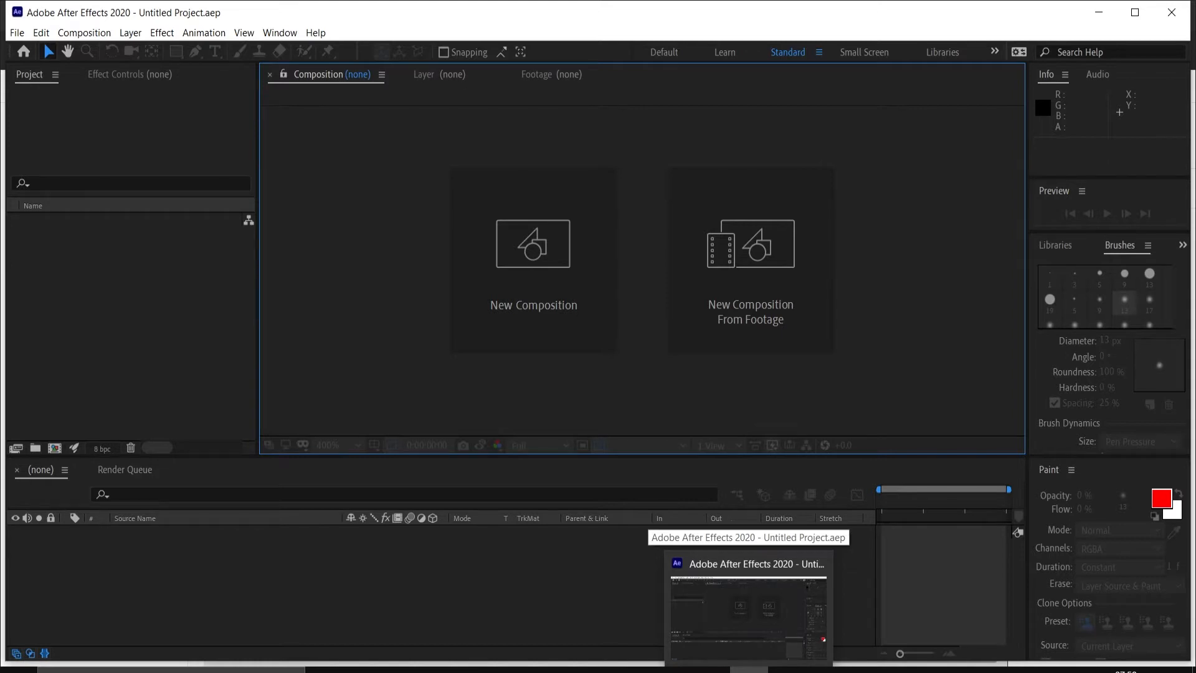
mouse_move(593, 669)
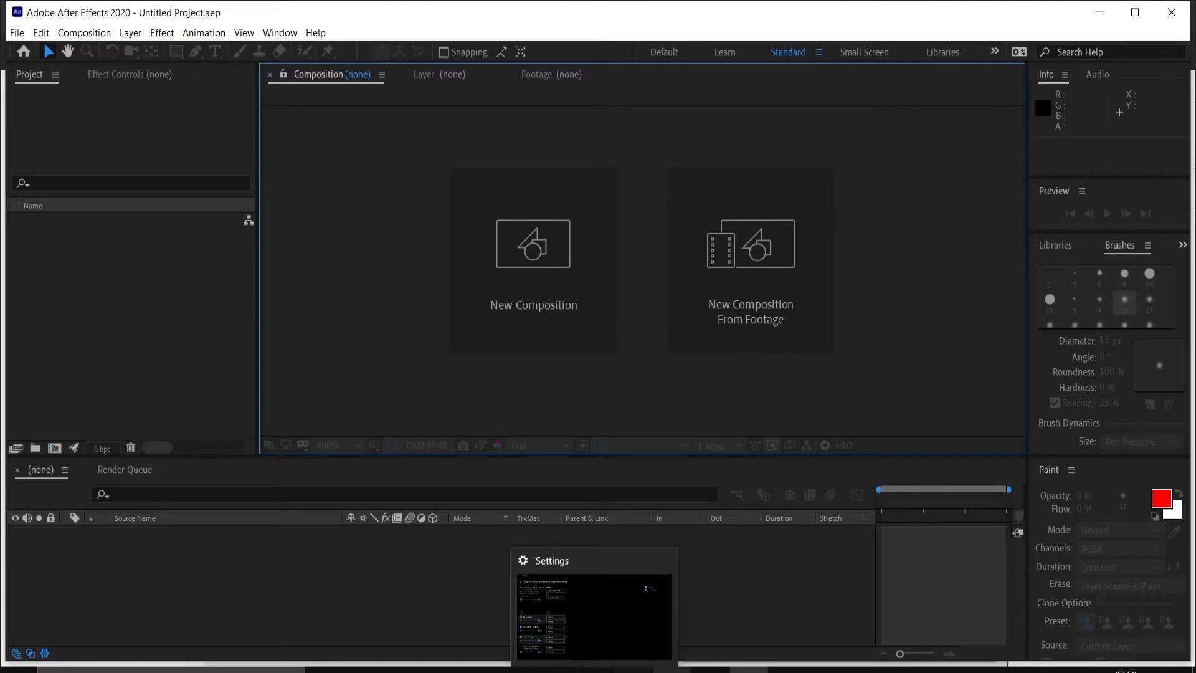
mouse_move(670, 670)
key("alt+Tab")
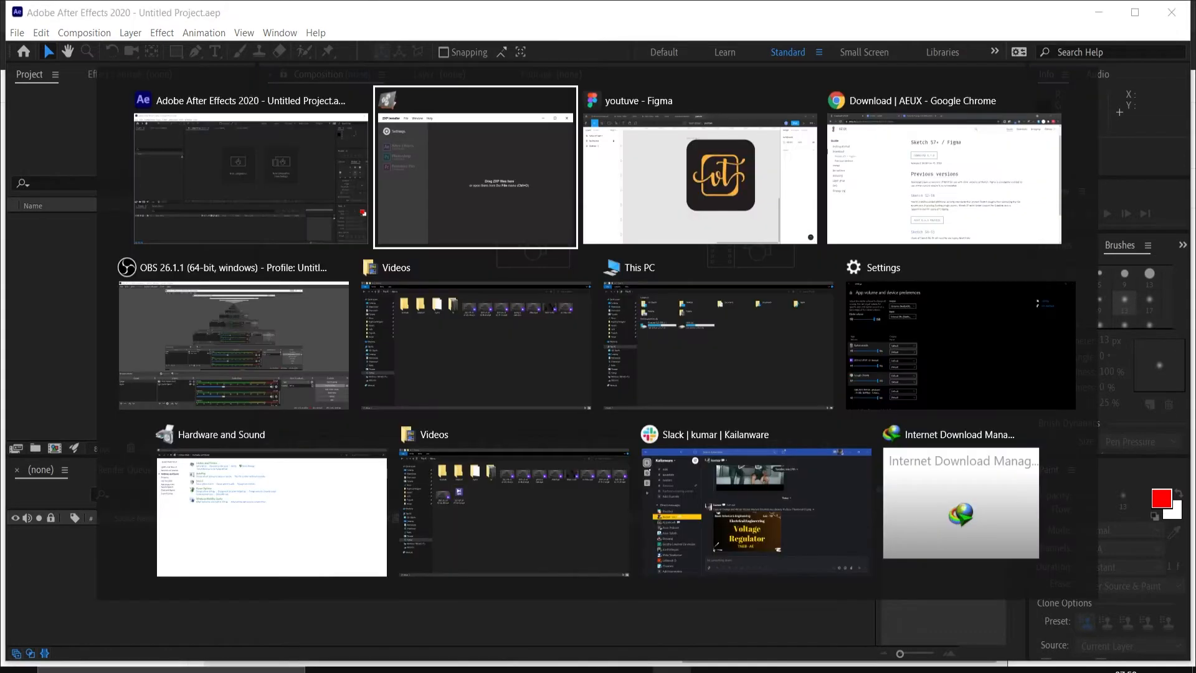
key("alt+Tab")
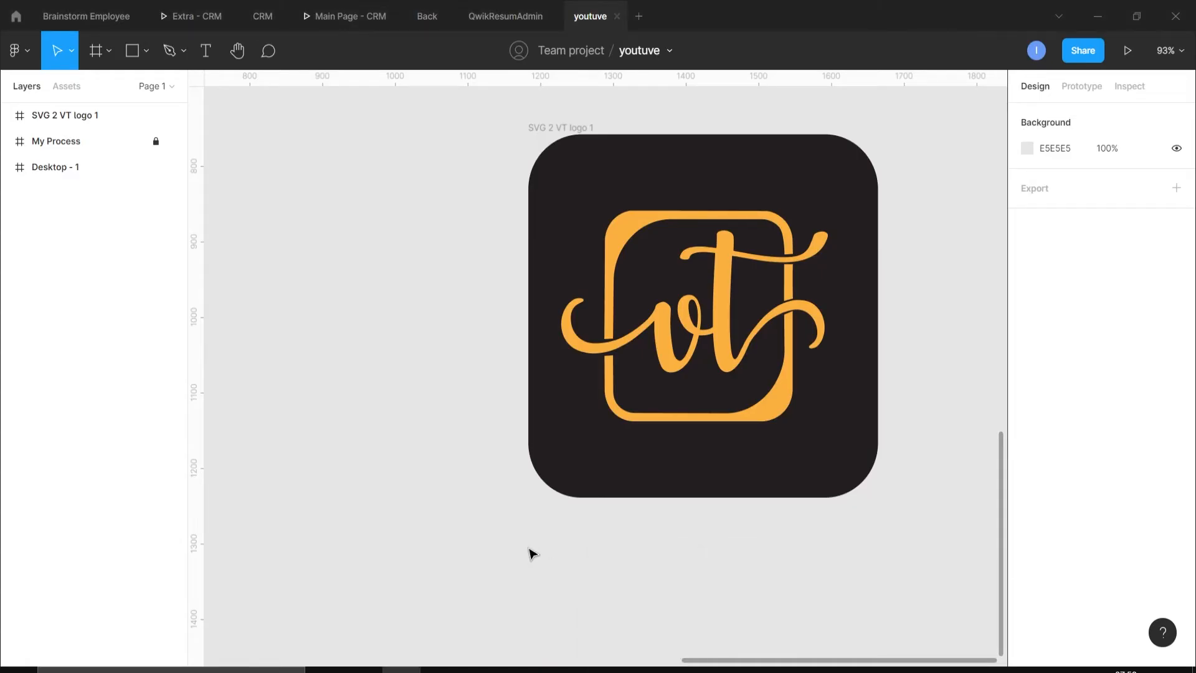
left_click_drag(533, 553, 776, 342)
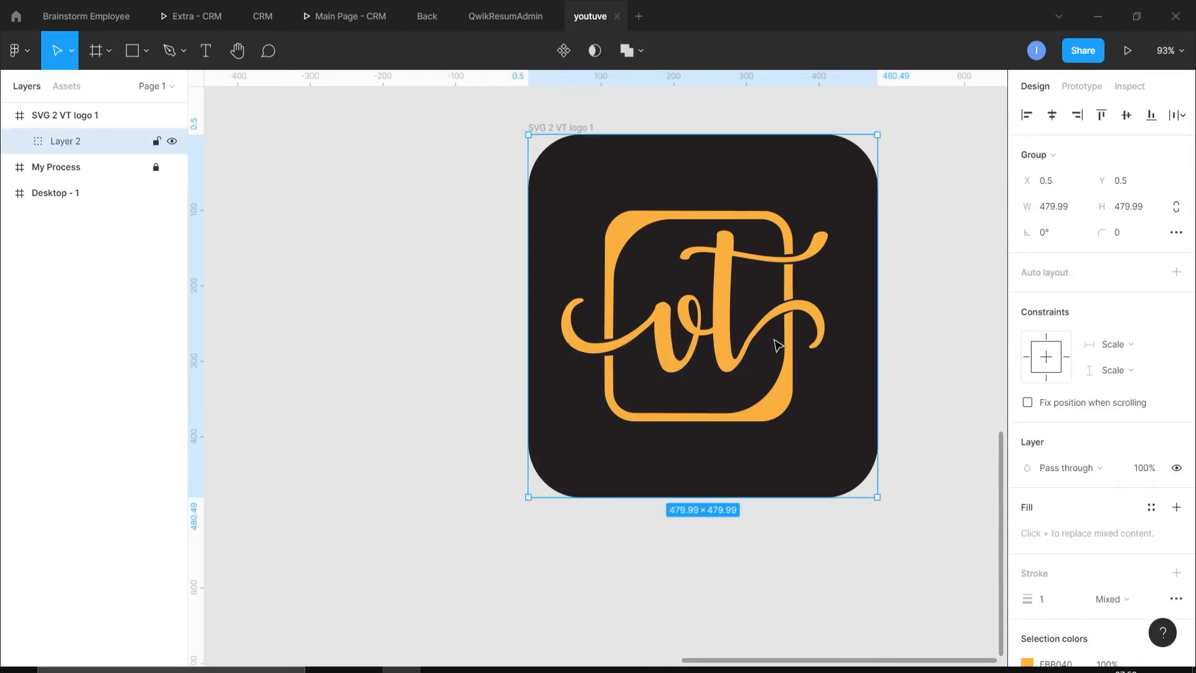
left_click(583, 128)
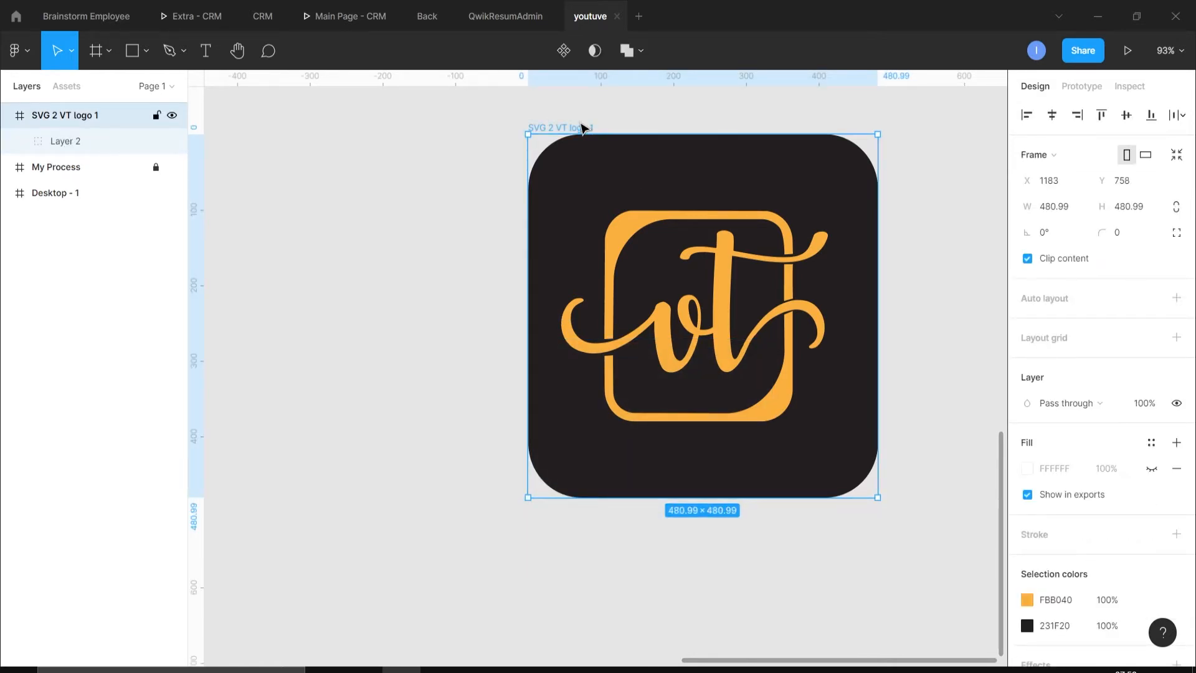
Run the AEUX development plugin on the selected logo frame and send the selection to After Effects
right_click(665, 374)
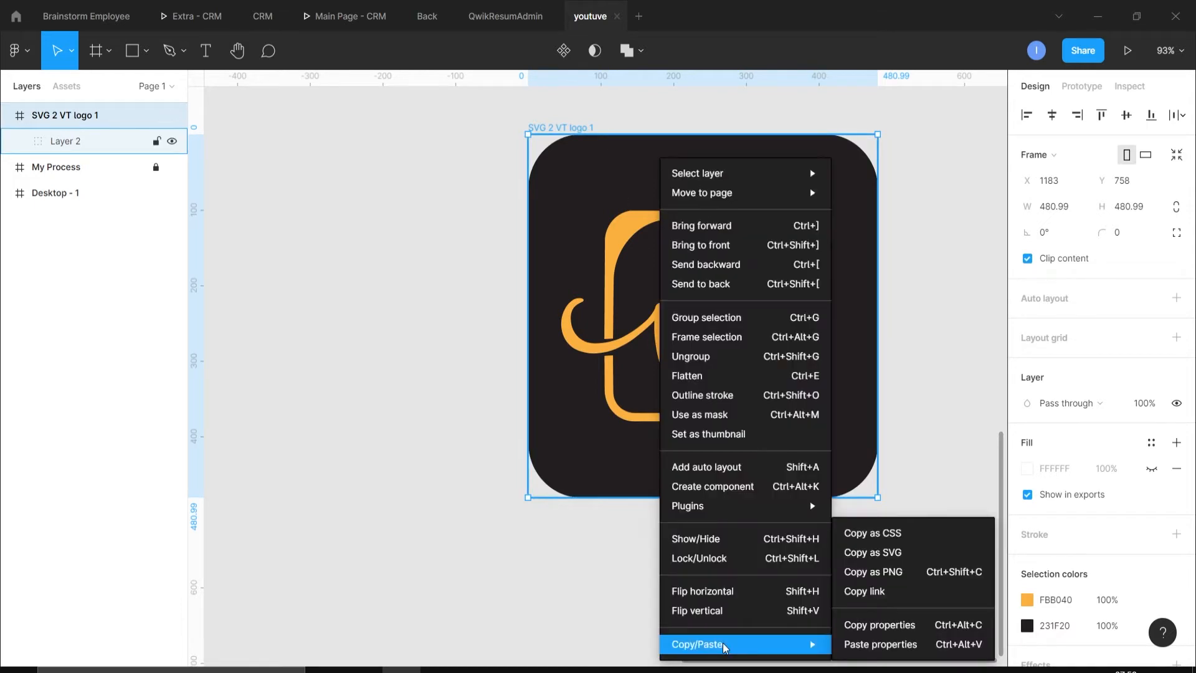
key("Escape")
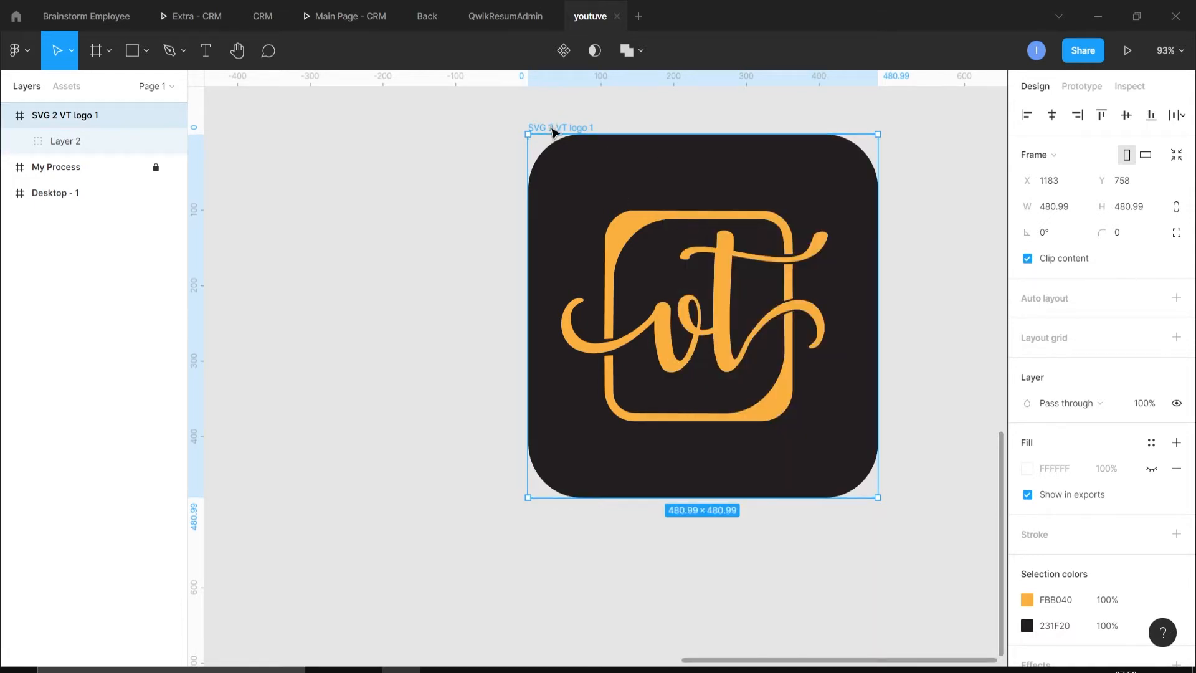
right_click(567, 168)
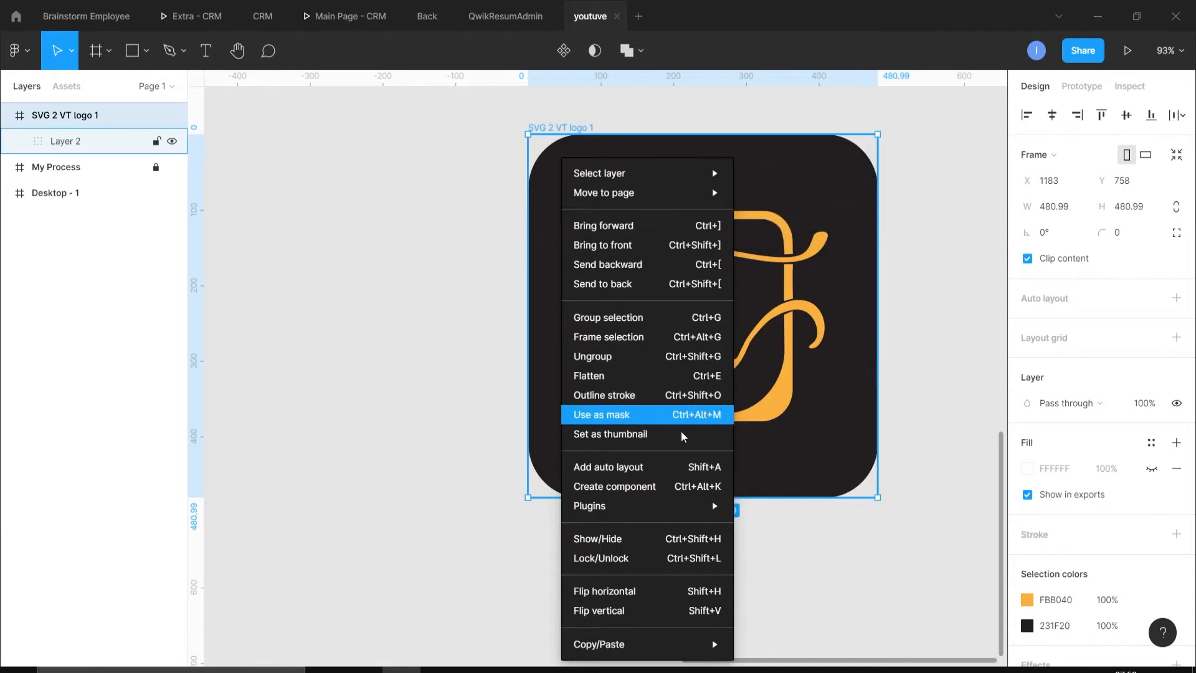
mouse_move(709, 514)
mouse_move(773, 534)
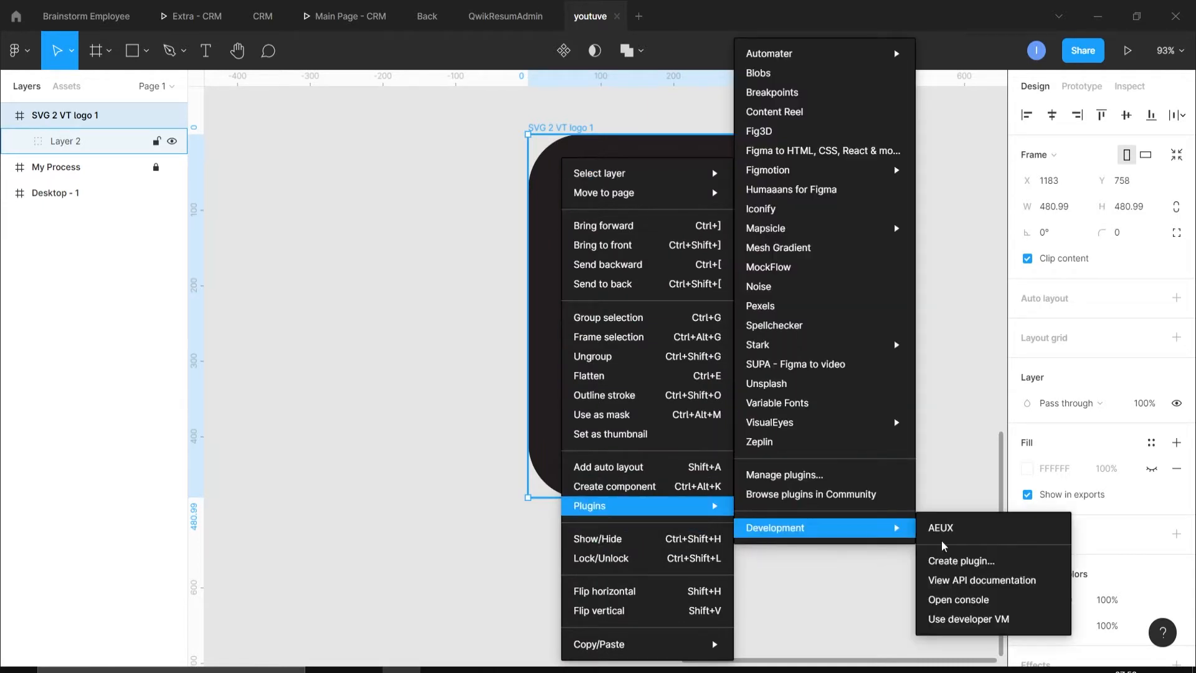
left_click(950, 537)
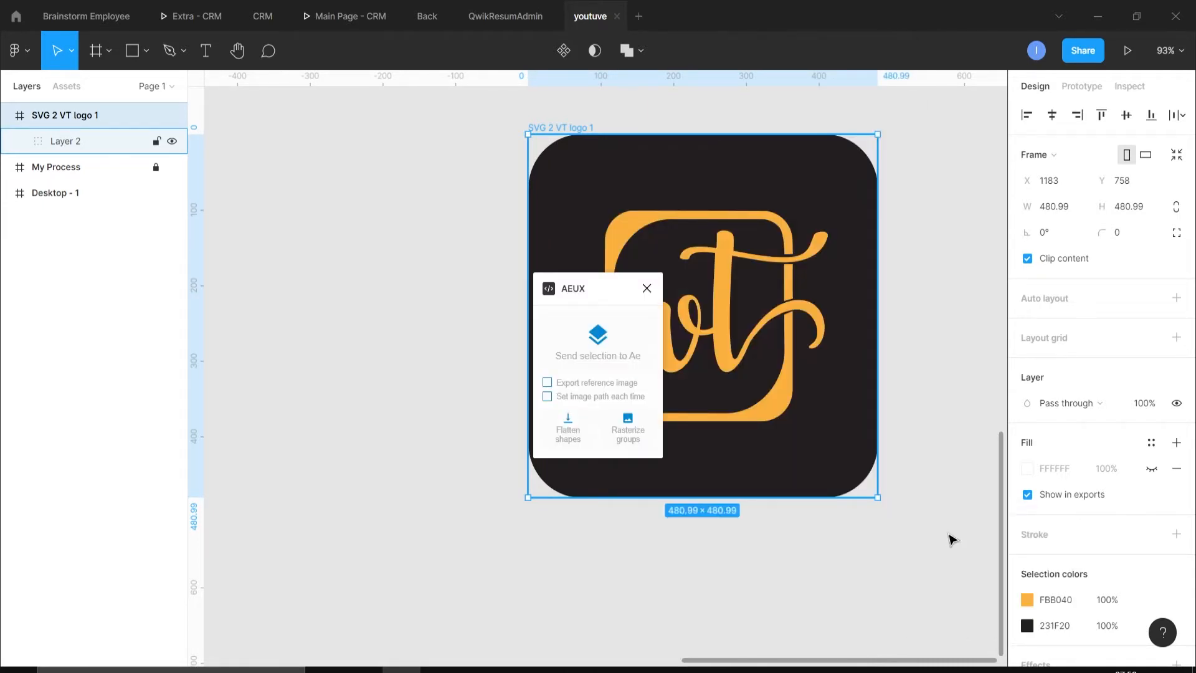
left_click(597, 346)
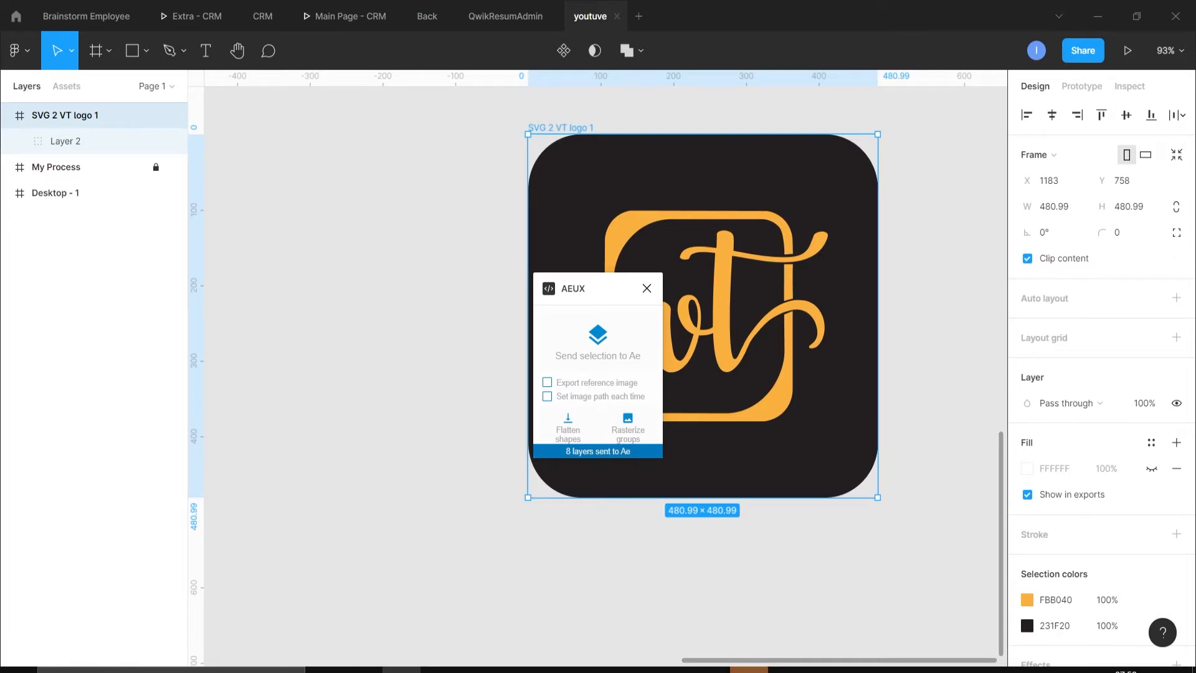
Switch to After Effects and move the current time of the SVG 2 VT logo 1 composition to 0:00:01:47
left_click(749, 669)
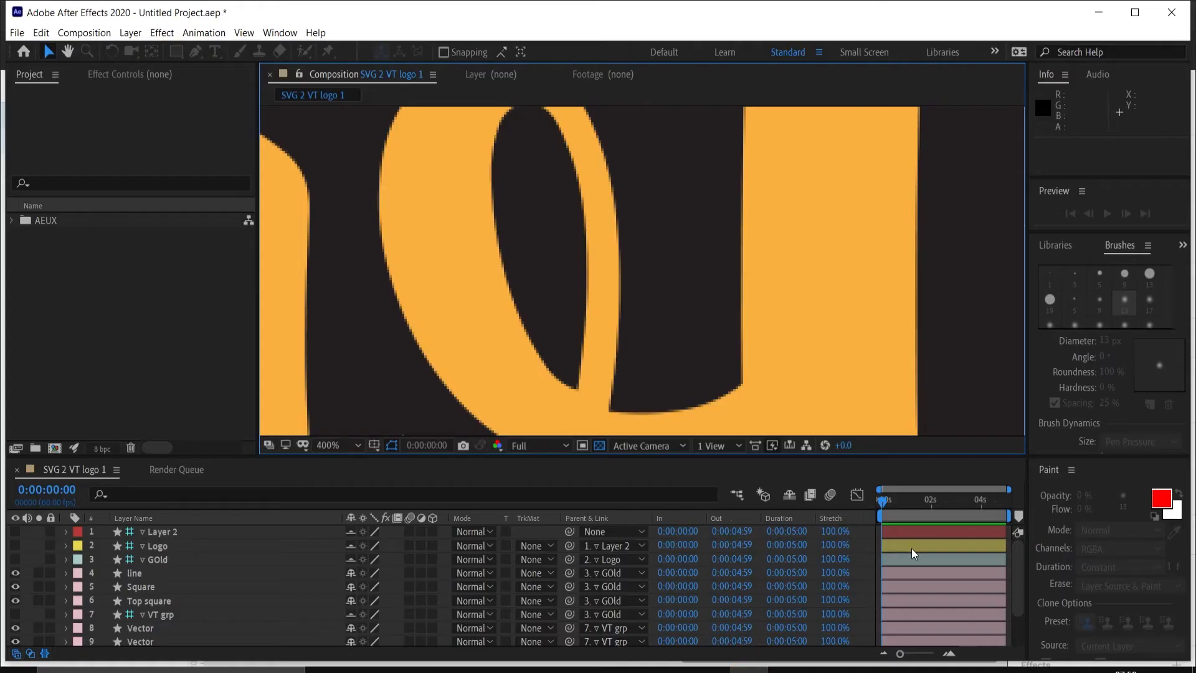
left_click_drag(885, 499, 929, 515)
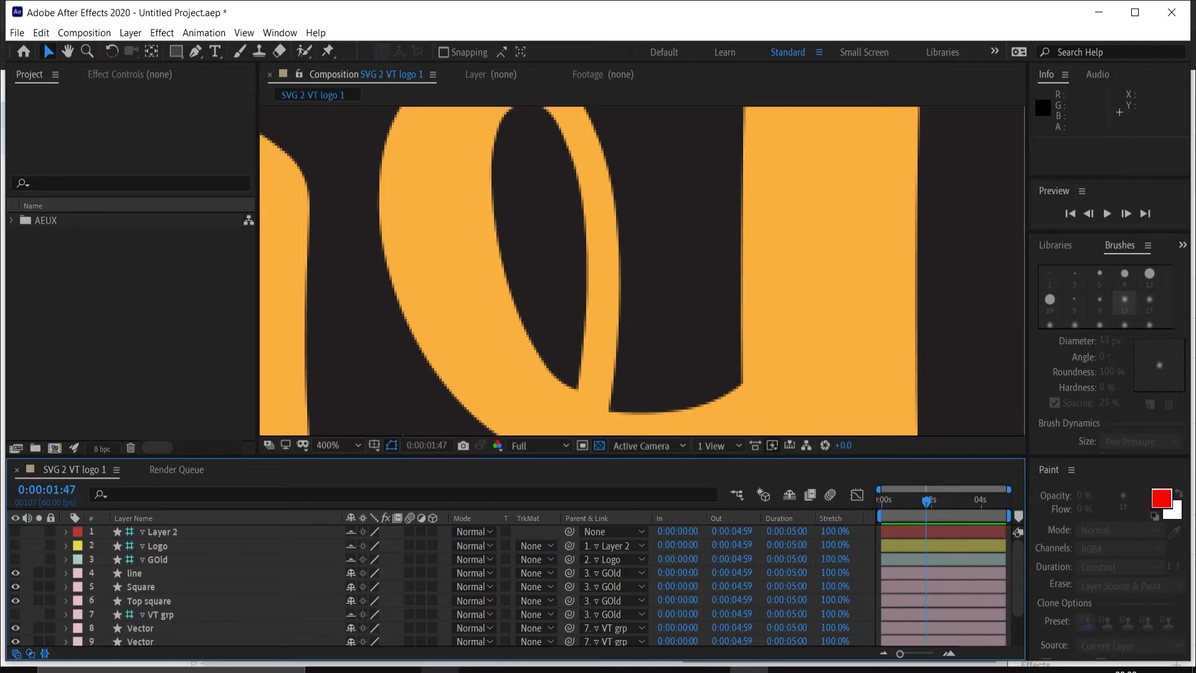
Switch to Chrome, search the web for "lottie animation" in a new tab, and open the LottieFiles website
left_click(517, 669)
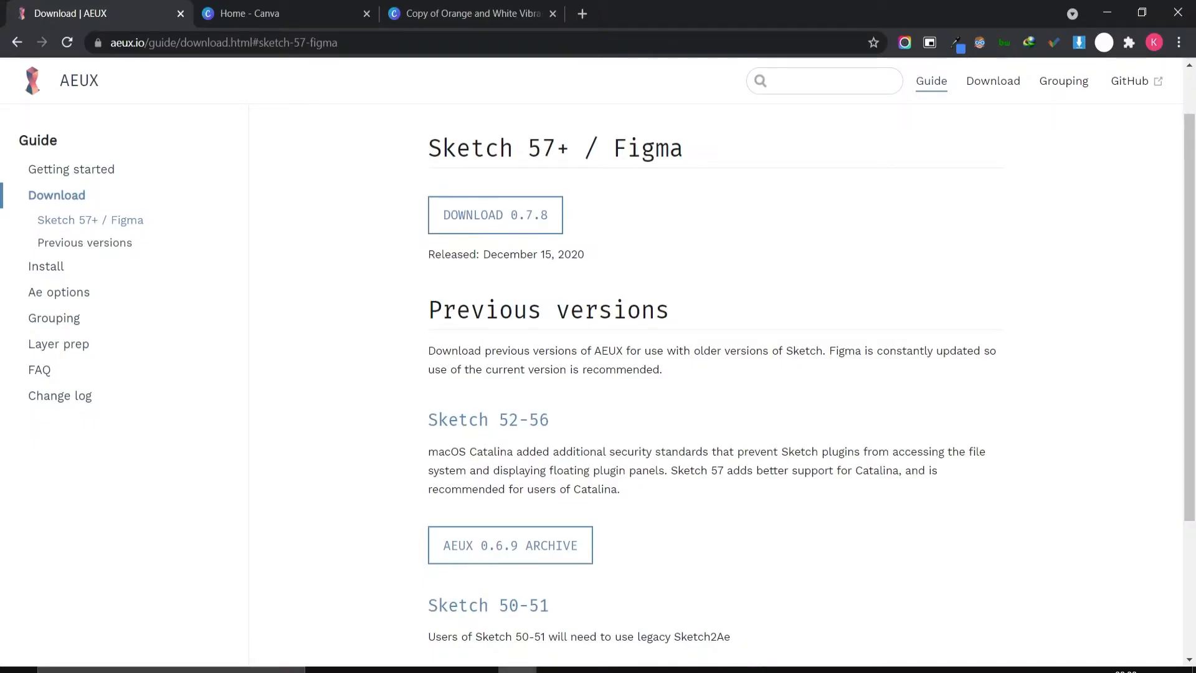
left_click(588, 9)
type("lott")
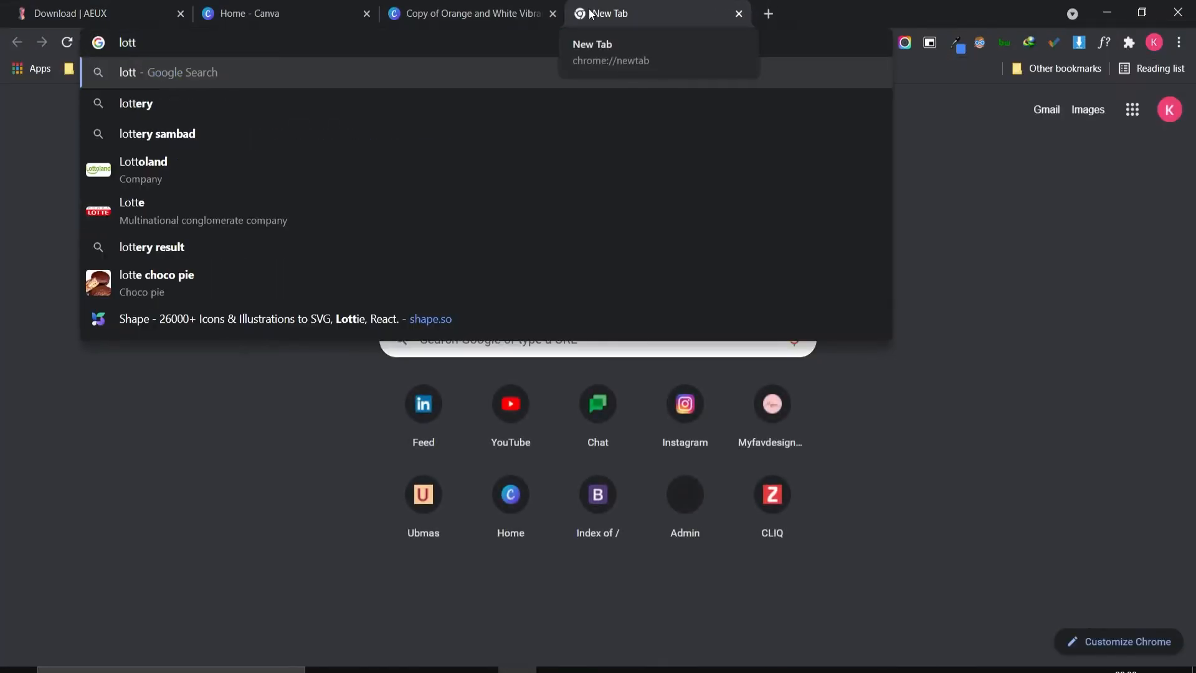
type("ie a")
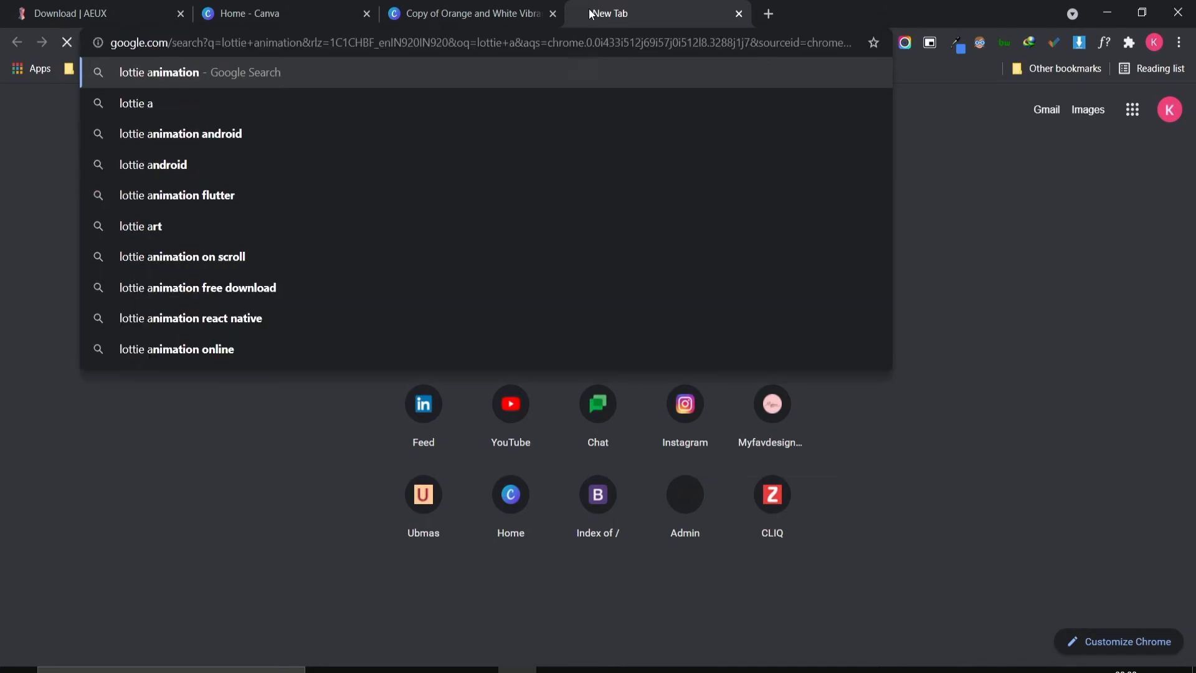
key("Return")
left_click(151, 188)
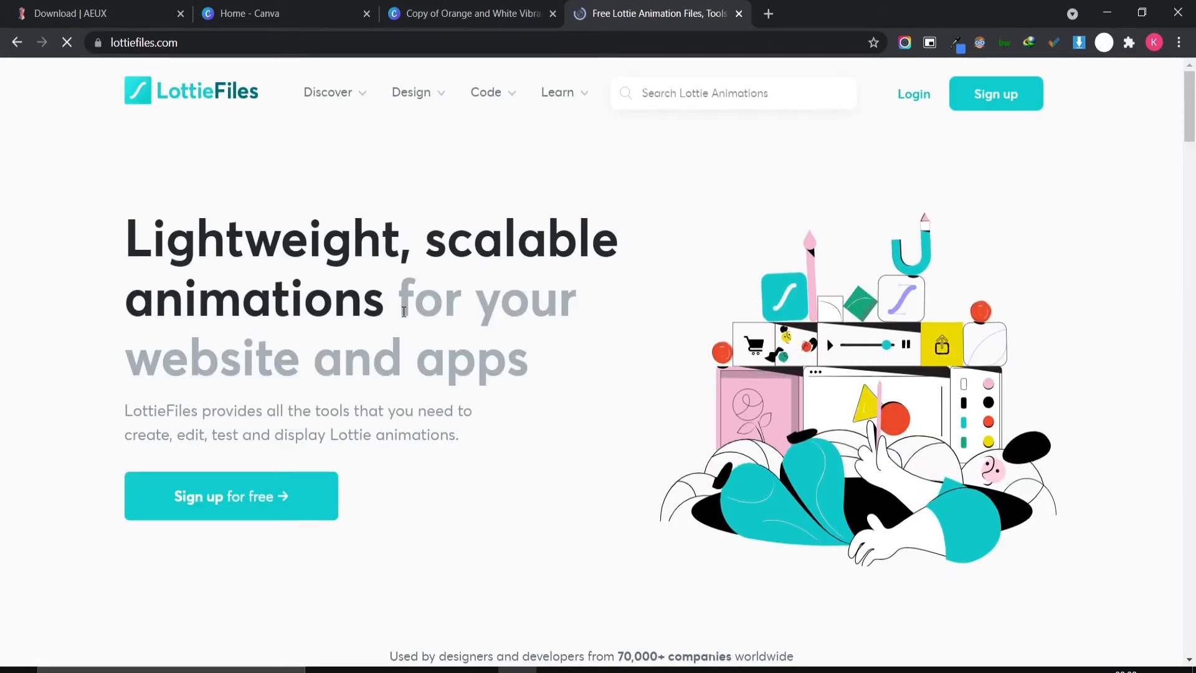
Browse the featured free animations on LottieFiles and preview the Concentric Snakes Loader animation
mouse_move(342, 112)
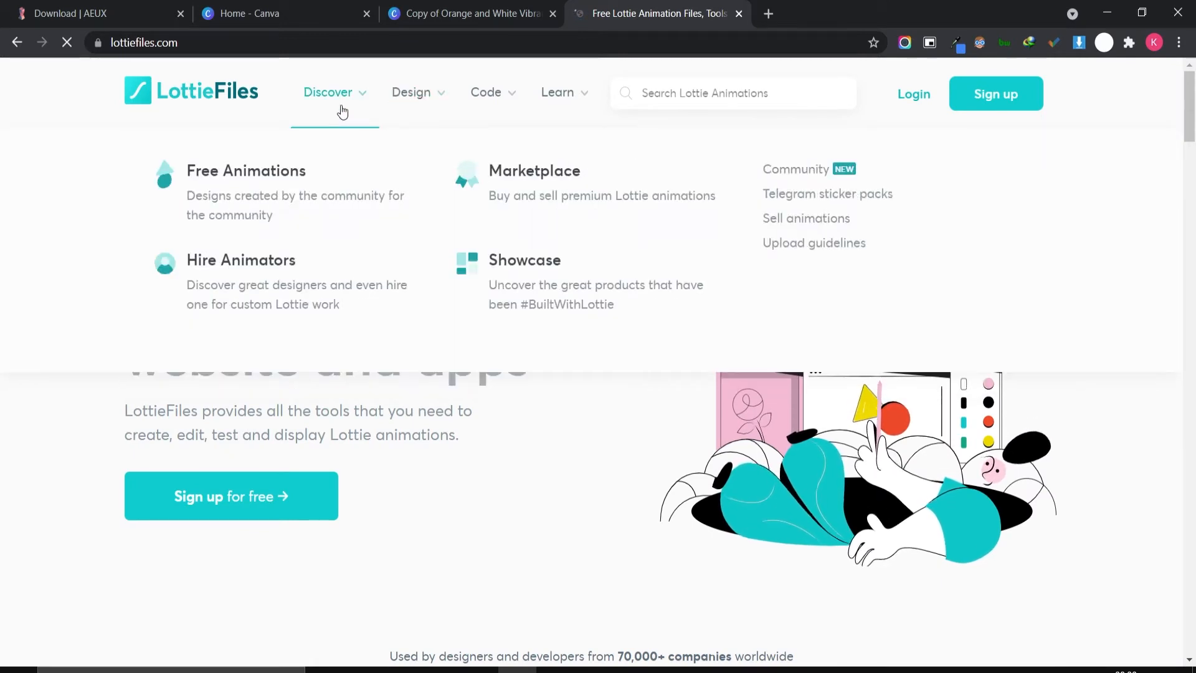
left_click(279, 172)
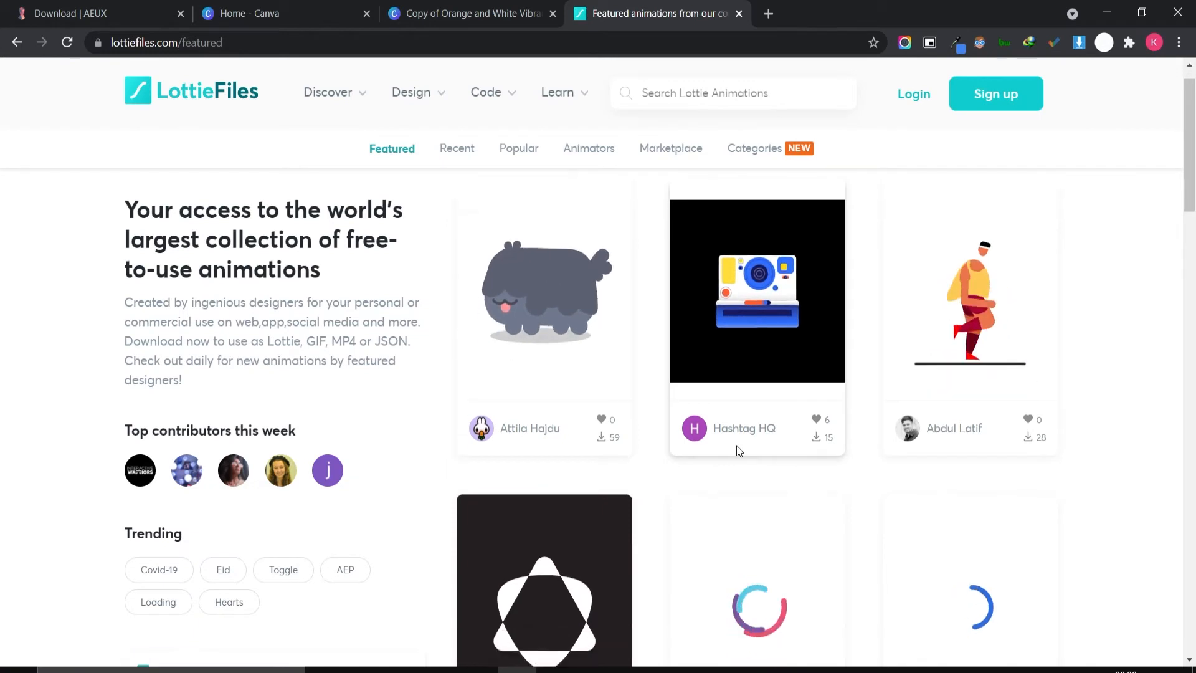
scroll(853, 416, "down", 3)
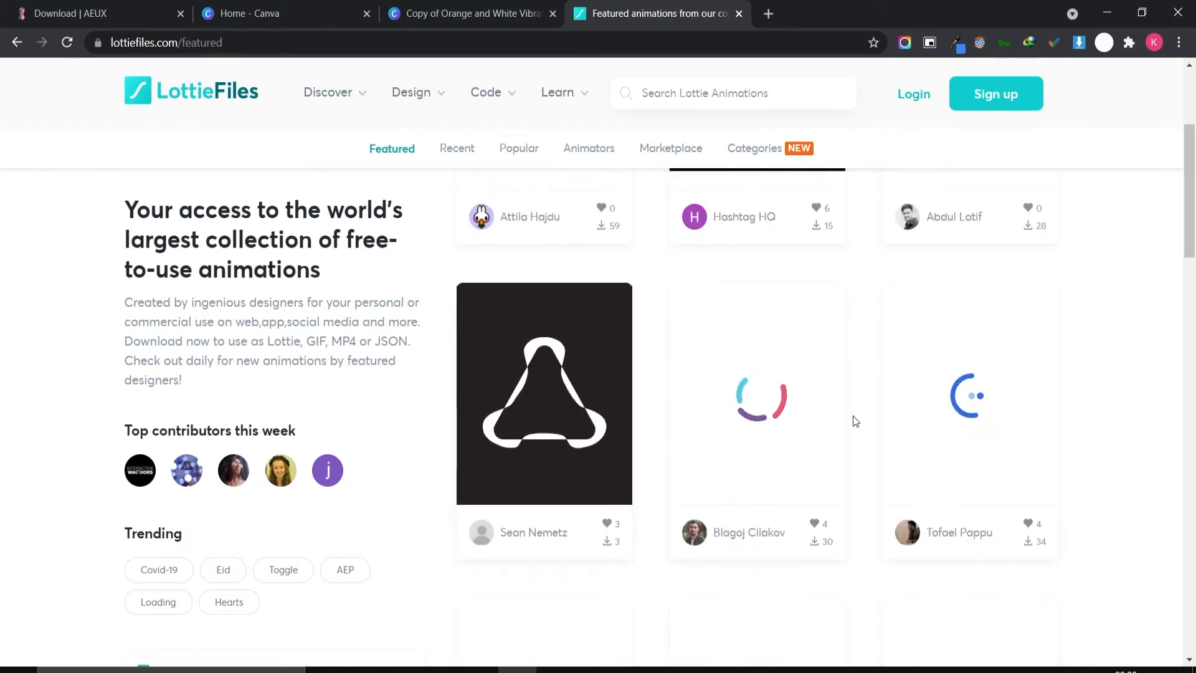
scroll(777, 416, "up", 3)
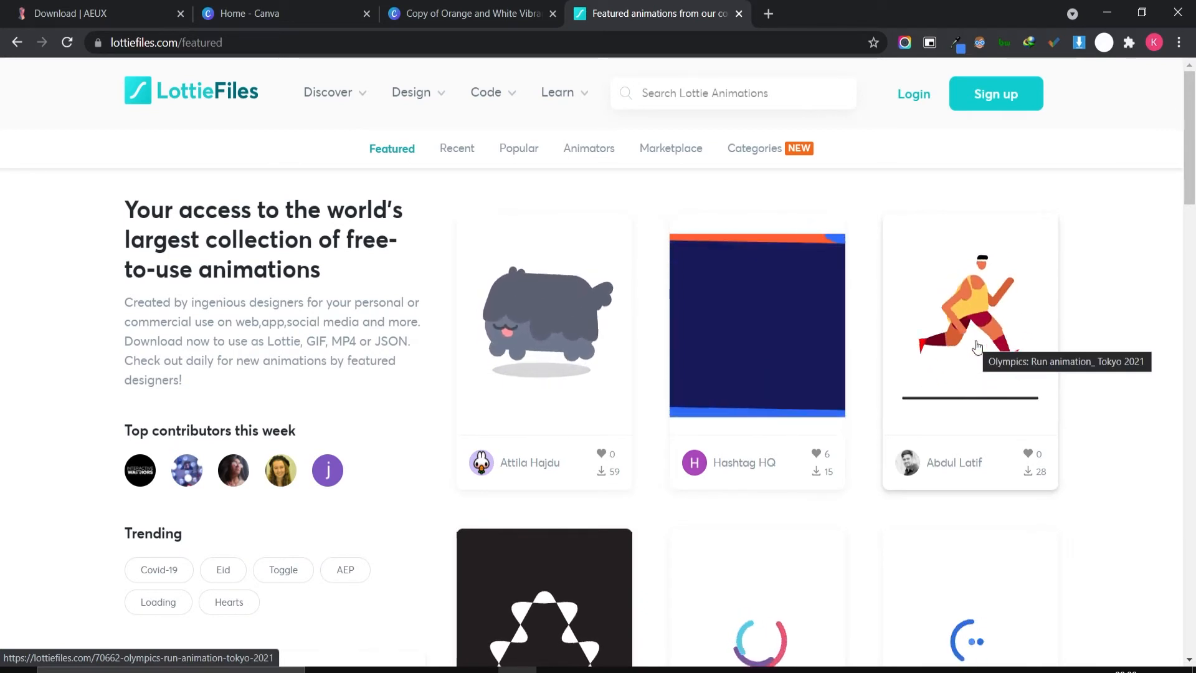
scroll(977, 347, "down", 3)
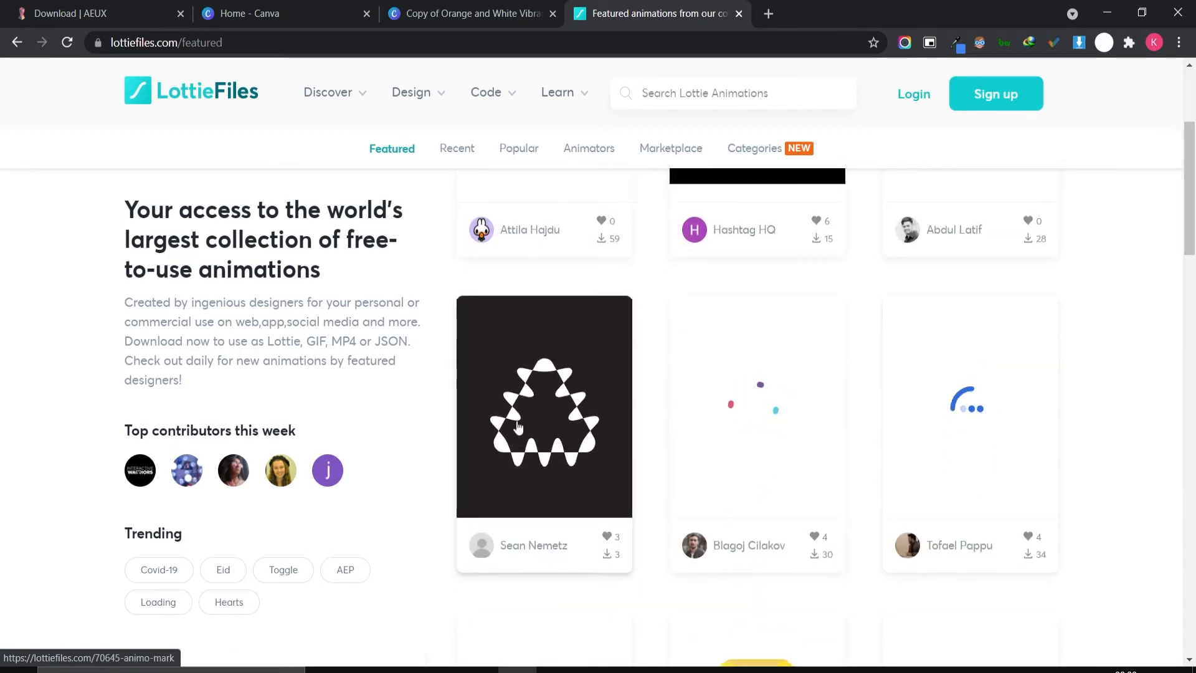
left_click(761, 421)
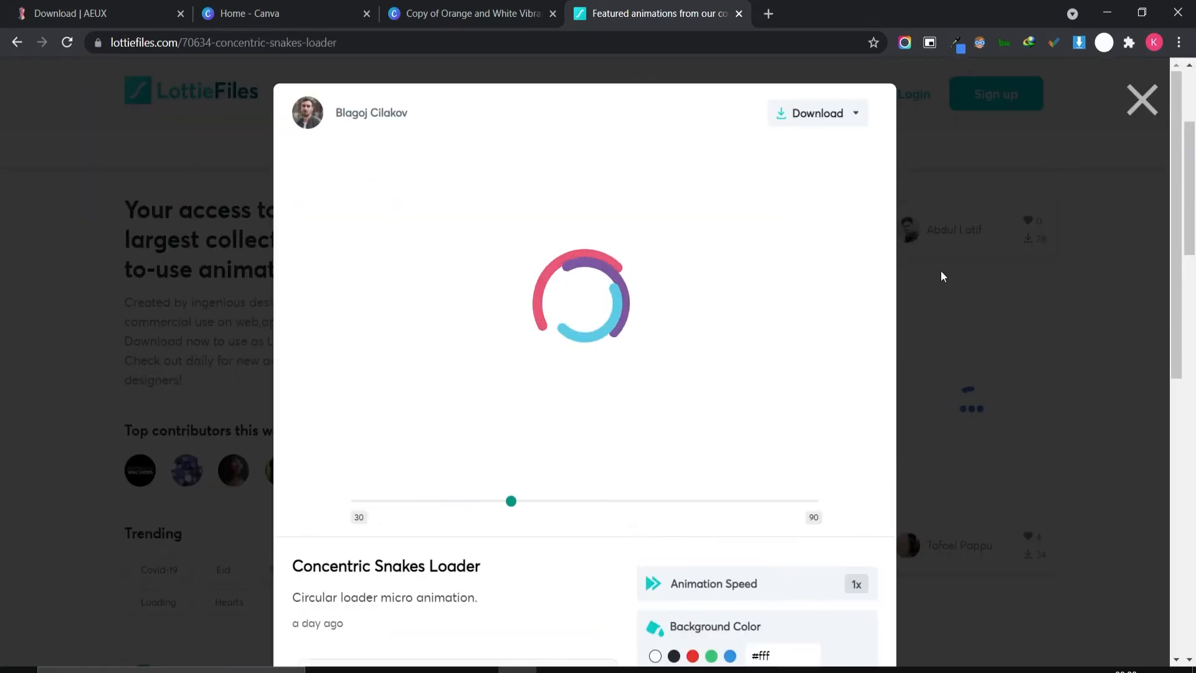
left_click(941, 276)
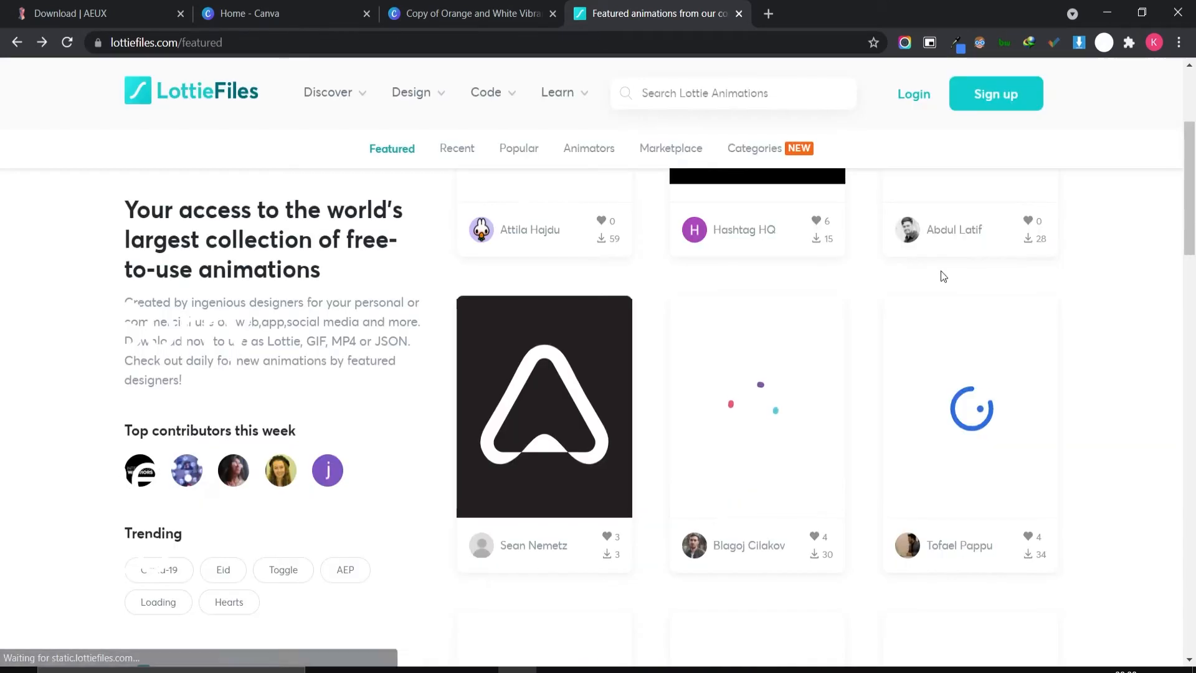
scroll(910, 422, "down", 4)
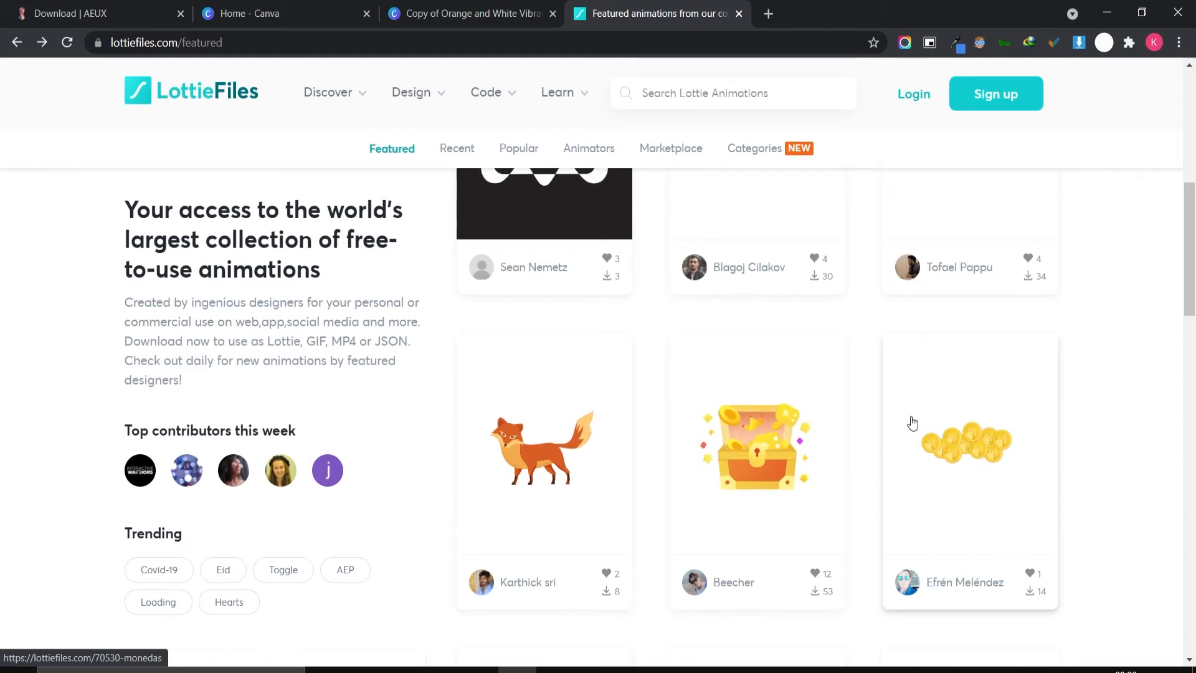
scroll(913, 424, "down", 2)
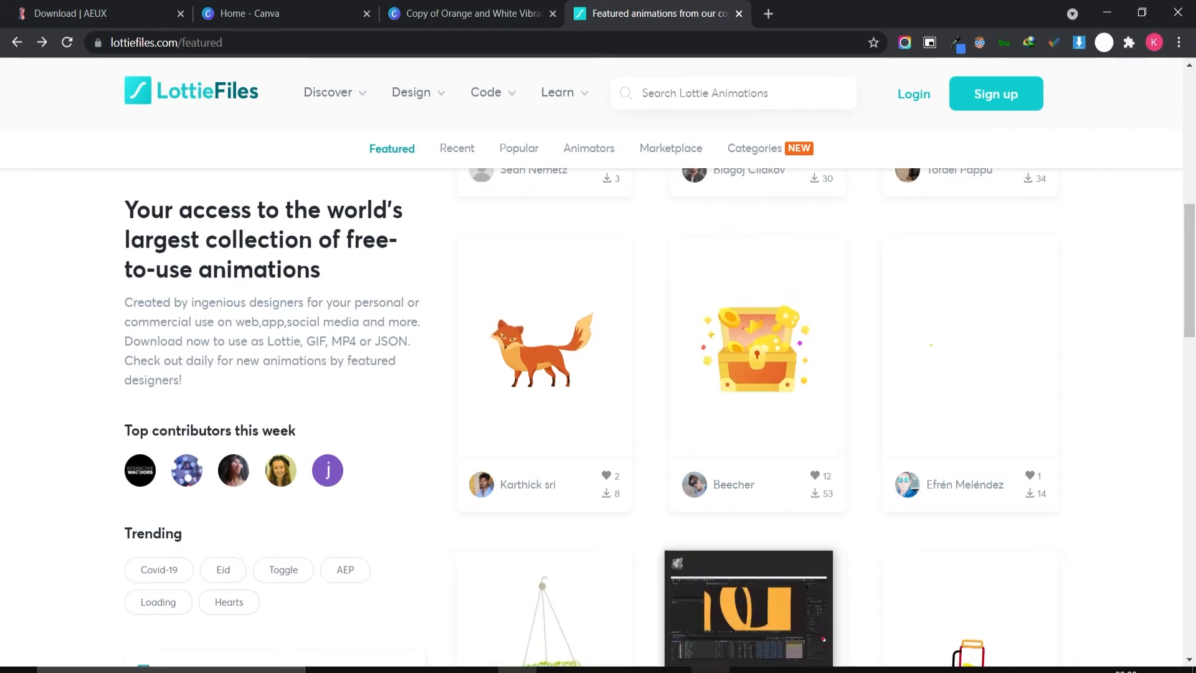
Switch to Figma, reselect the SVG 2 VT logo 1 frame and send the selection to After Effects with AEUX
left_click(749, 670)
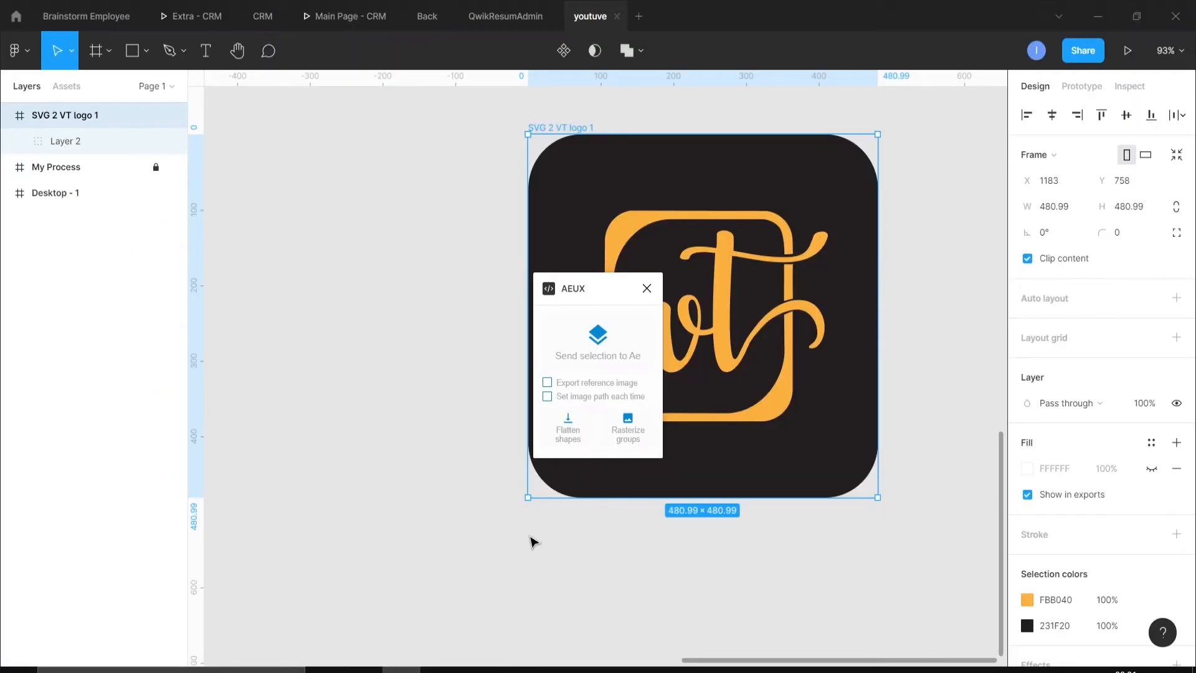
left_click(546, 560)
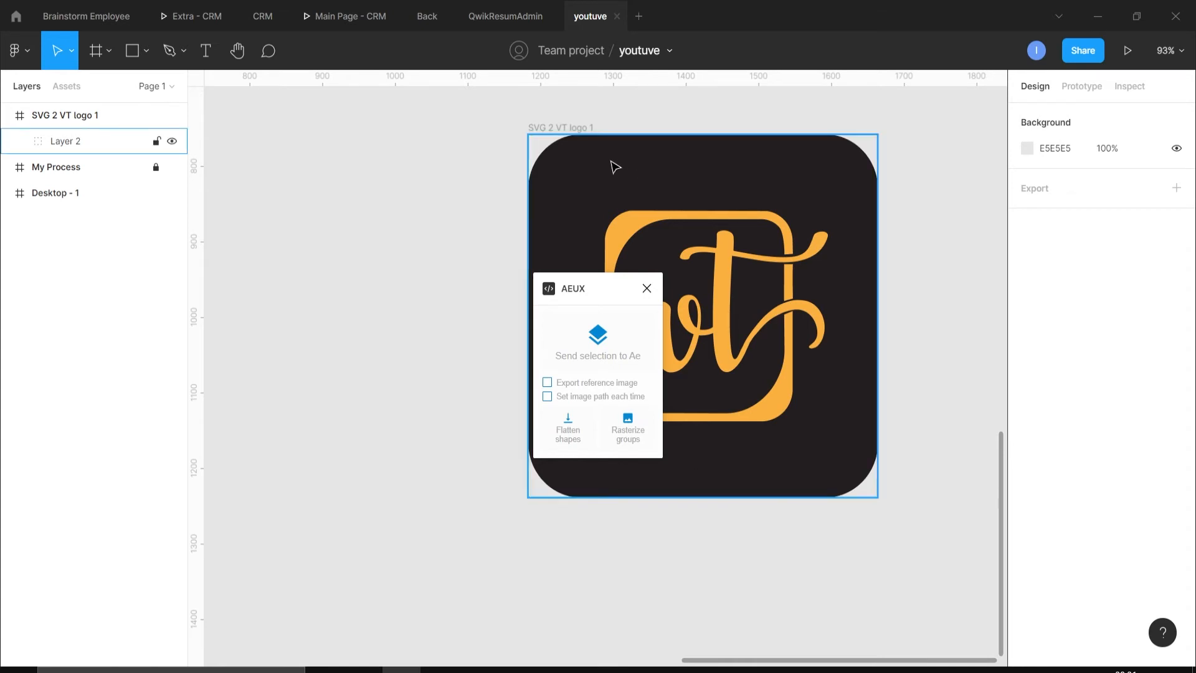
left_click(567, 129)
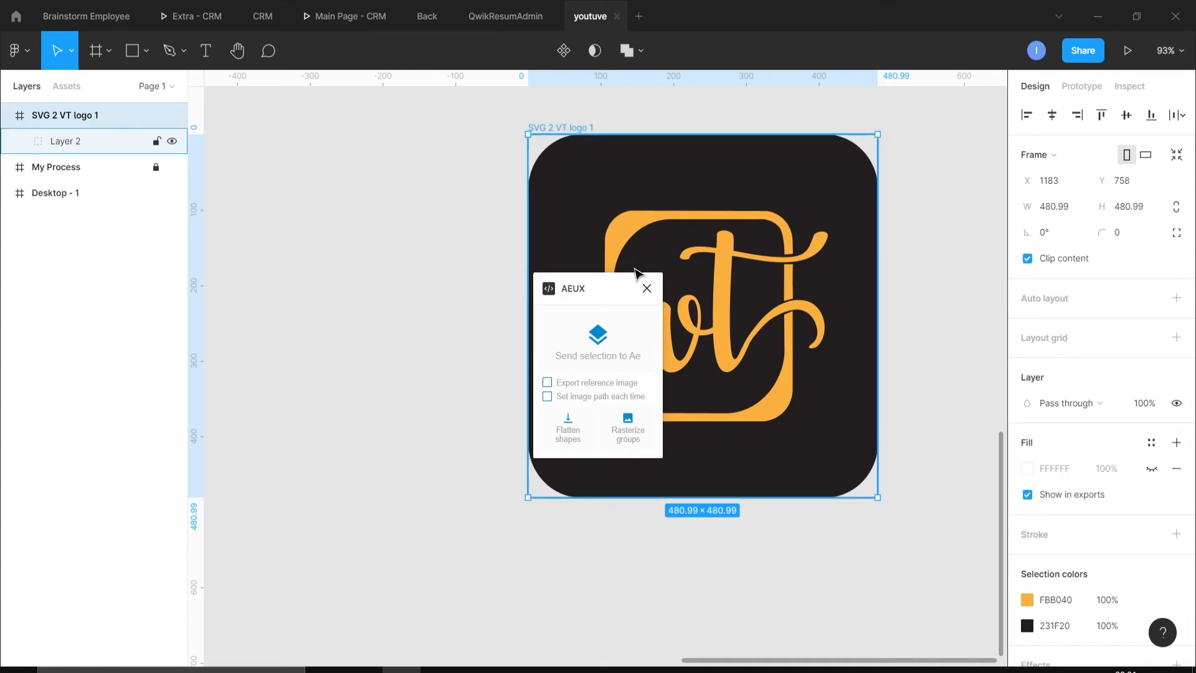
left_click(632, 369)
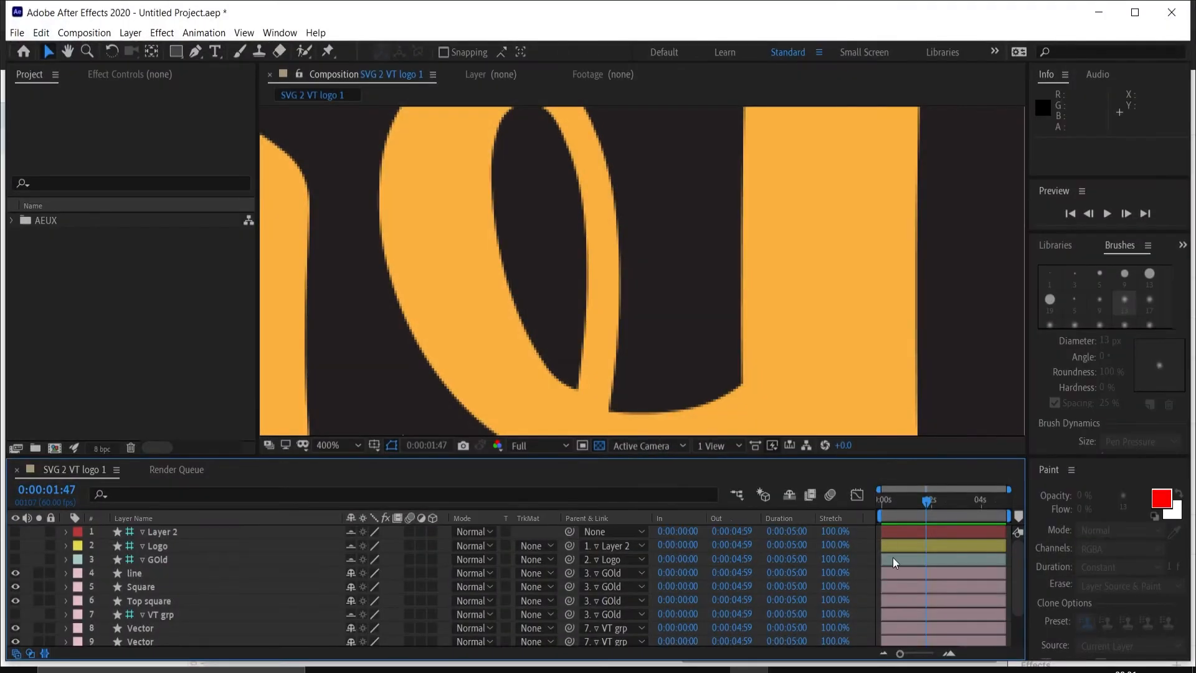
Switch to After Effects and view the whole logo in the SVG 2 VT logo 1 composition at 25% magnification
scroll(618, 361, "down", 6)
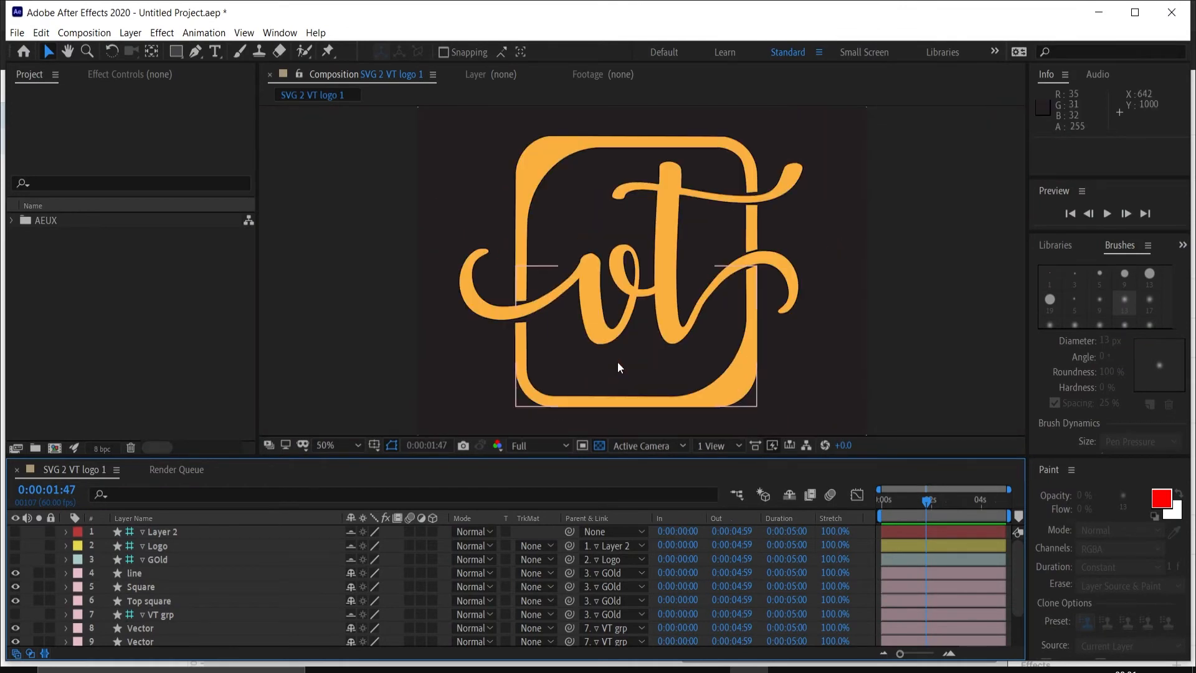
scroll(719, 361, "down", 2)
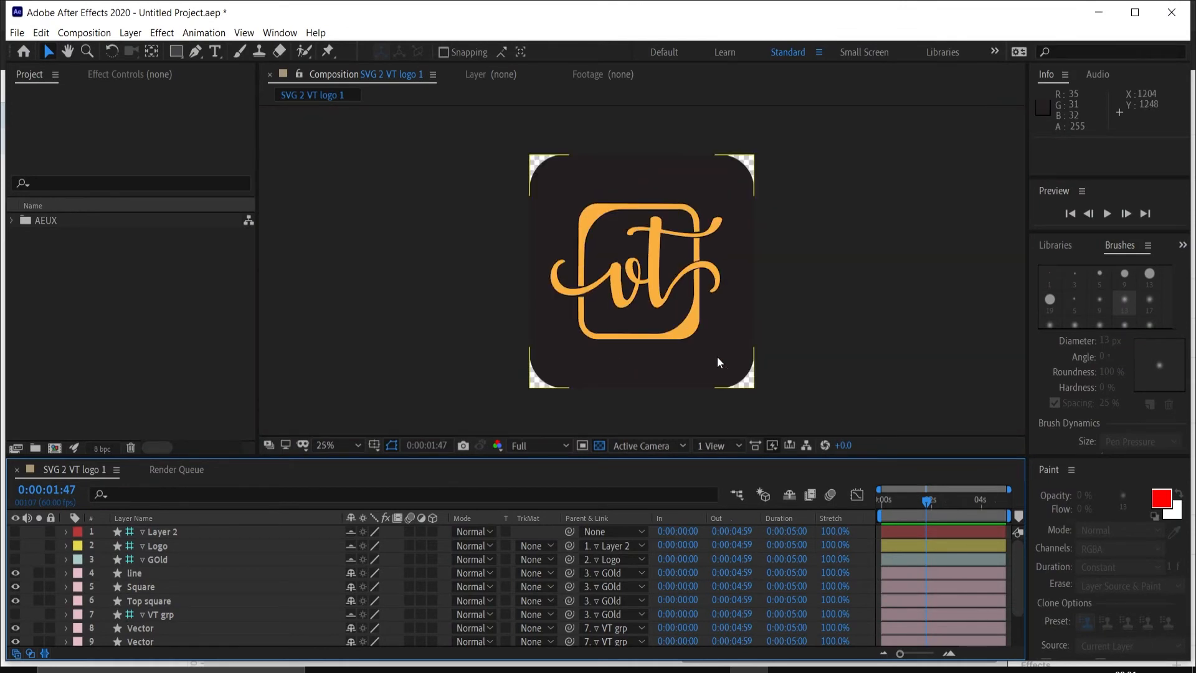